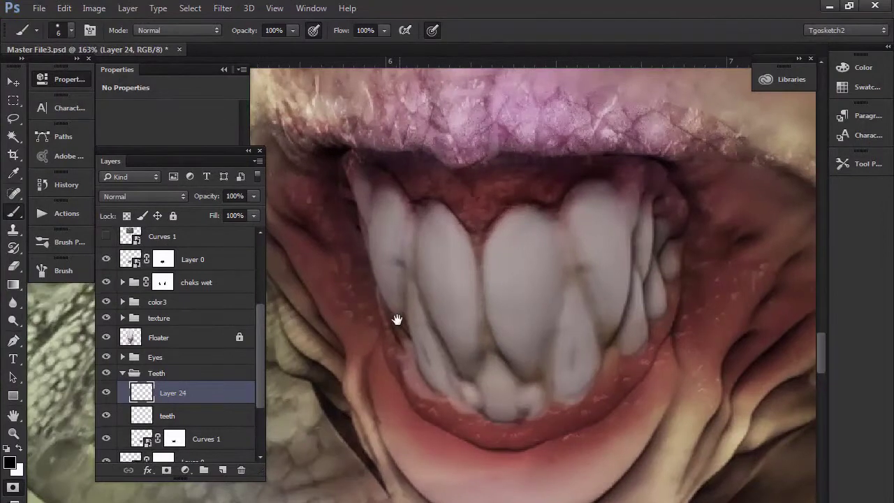
# Choose the 44 px textured brush tip, test it with one dab on a front tooth and undo the dab
pyautogui.click(71, 30)
pyautogui.click(104, 218)
pyautogui.click(417, 302)
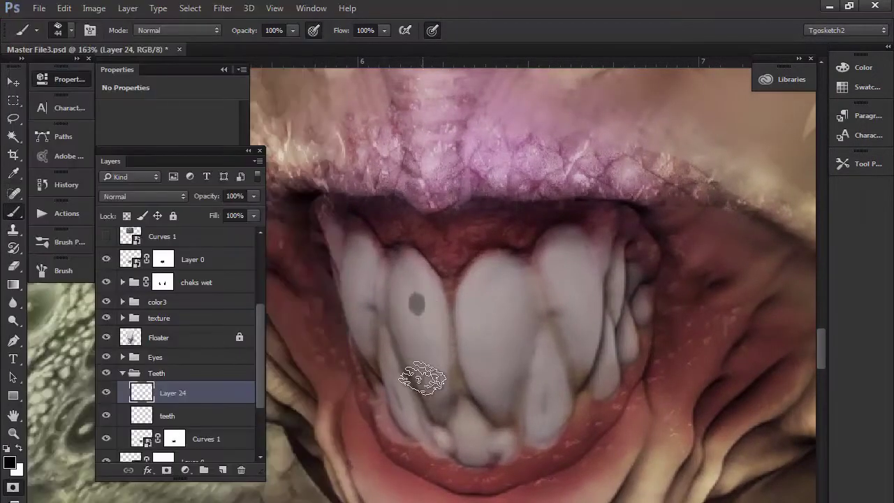
pyautogui.hotkey('ctrl', 'z')
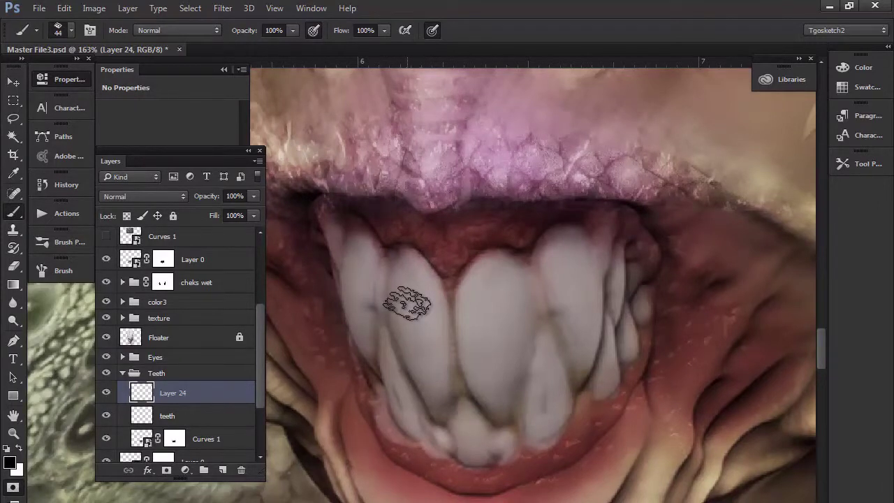
# Sample the grey of the front tooth and lighten it as the foreground colour for the Brush tool
pyautogui.keyDown('alt'); pyautogui.click(415, 304); pyautogui.keyUp('alt')
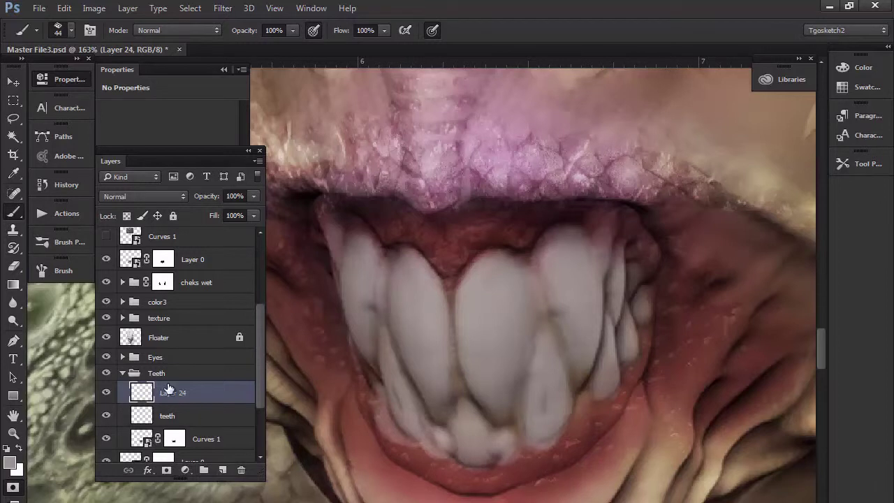
pyautogui.click(10, 462)
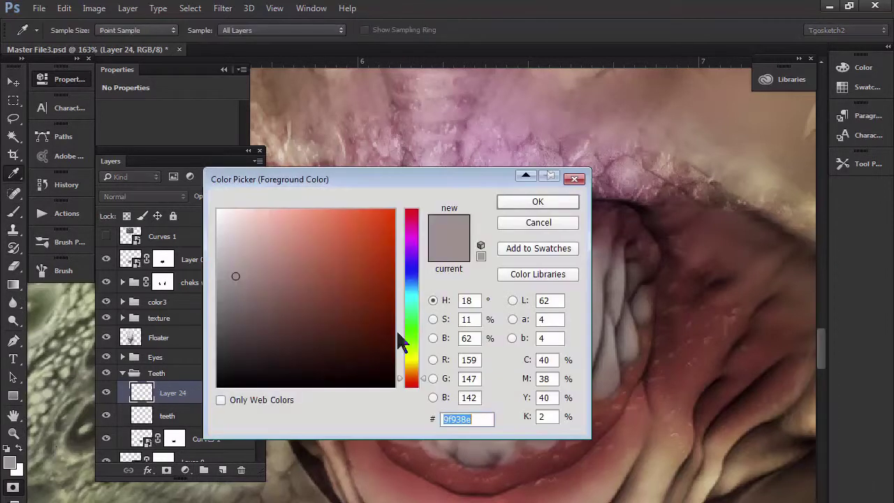
pyautogui.moveTo(440, 177); pyautogui.dragTo(591, 262)
pyautogui.moveTo(375, 270); pyautogui.dragTo(494, 282)
pyautogui.moveTo(419, 300); pyautogui.dragTo(433, 278)
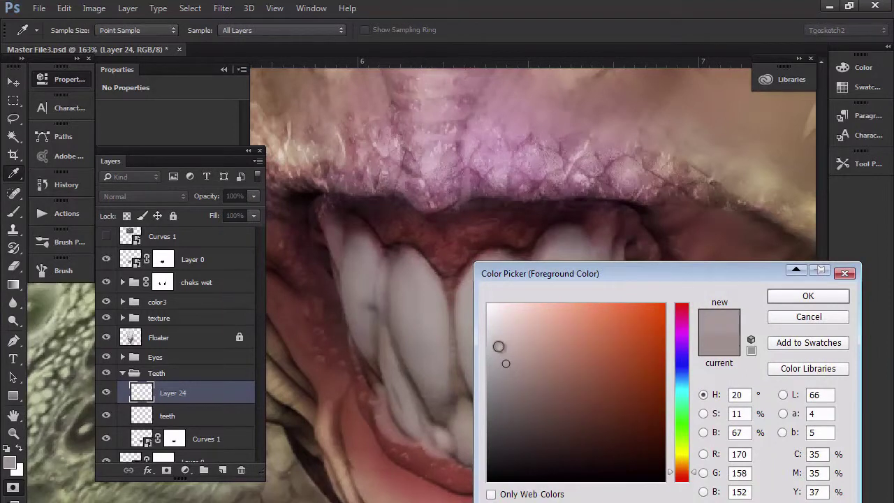
pyautogui.moveTo(498, 346); pyautogui.dragTo(497, 340)
pyautogui.click(808, 295)
pyautogui.press('b')
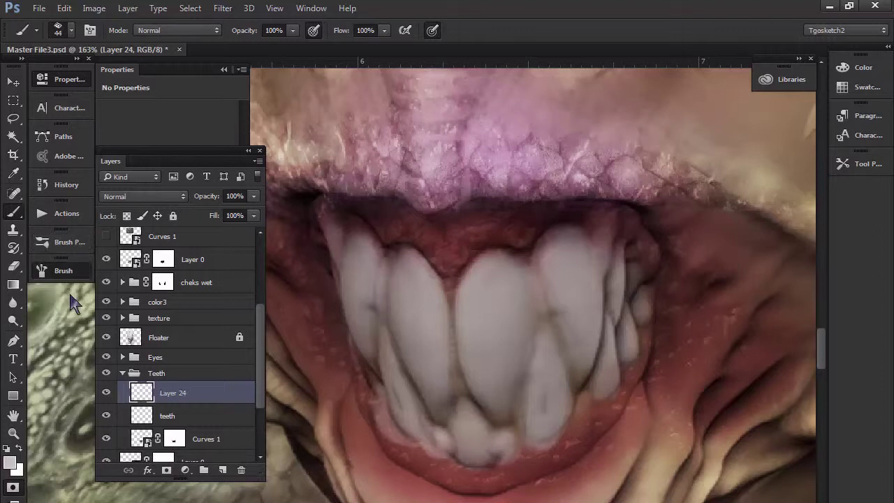
# Set the brush tip spacing to 15% and enable Scattering with a control option and a slight scatter amount
pyautogui.click(59, 271)
pyautogui.moveTo(218, 452); pyautogui.dragTo(225, 452)
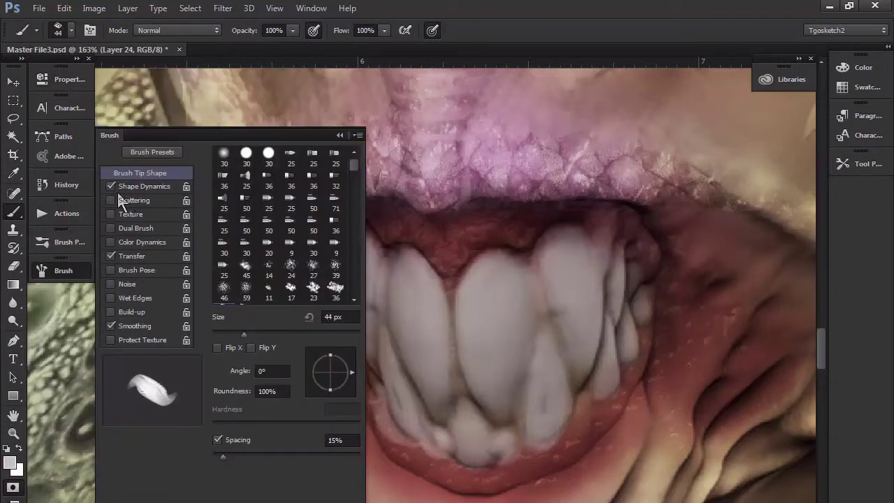
pyautogui.click(155, 201)
pyautogui.click(290, 184)
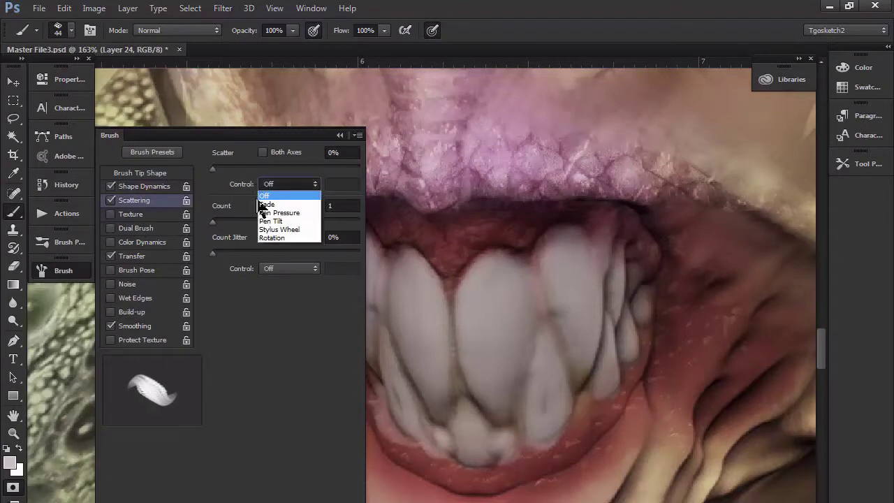
pyautogui.click(269, 208)
pyautogui.moveTo(214, 169); pyautogui.dragTo(221, 171)
pyautogui.click(339, 135)
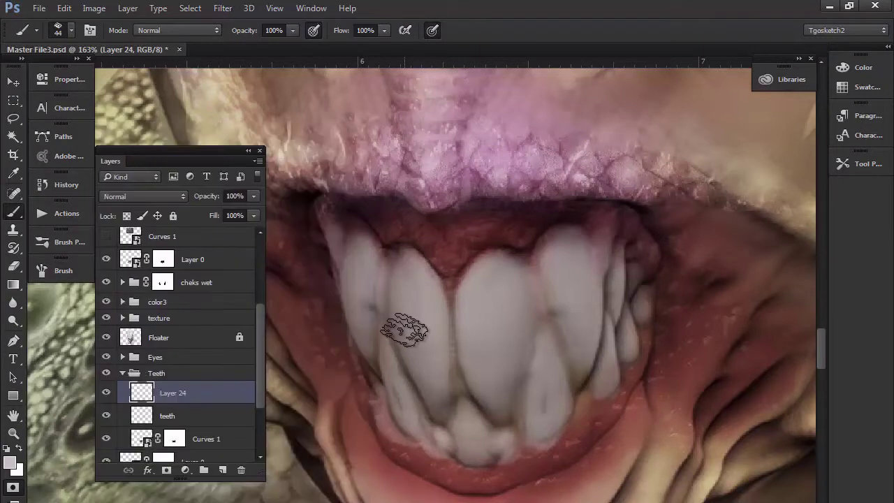
# Reduce the brush to 15 px with 34% opacity and 33% flow to paint softly on the front tooth
pyautogui.press('[')
pyautogui.press('[')
pyautogui.press('[')
pyautogui.press('[')
pyautogui.press('[')
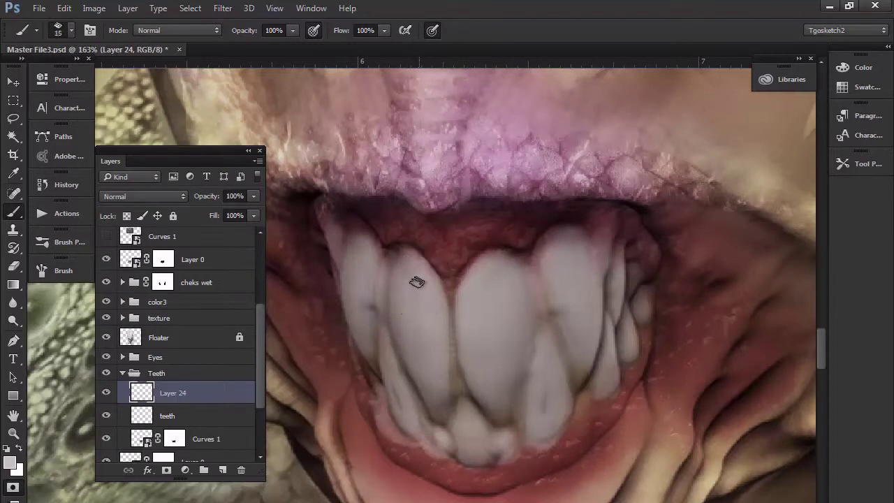
pyautogui.click(383, 30)
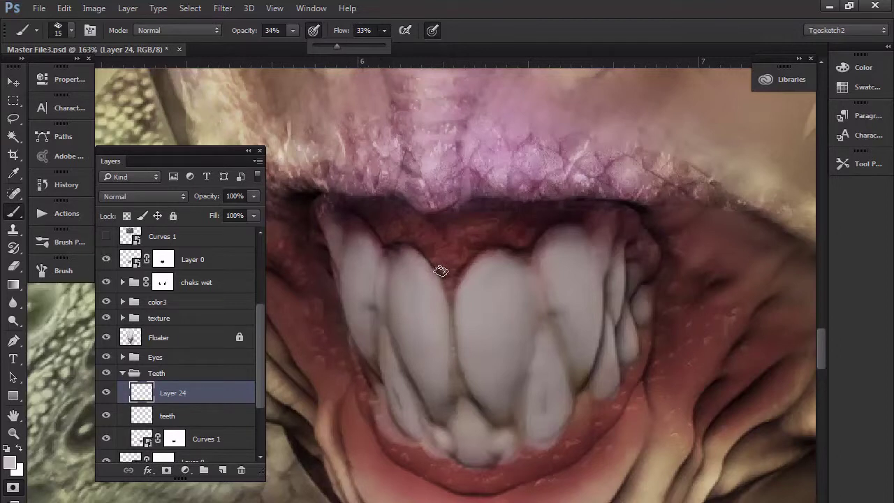
pyautogui.click(438, 298)
# Set the brush to 20 px and 65% opacity and lighten the front tooth on Layer 24
pyautogui.press(']')
pyautogui.press(']')
pyautogui.press(']')
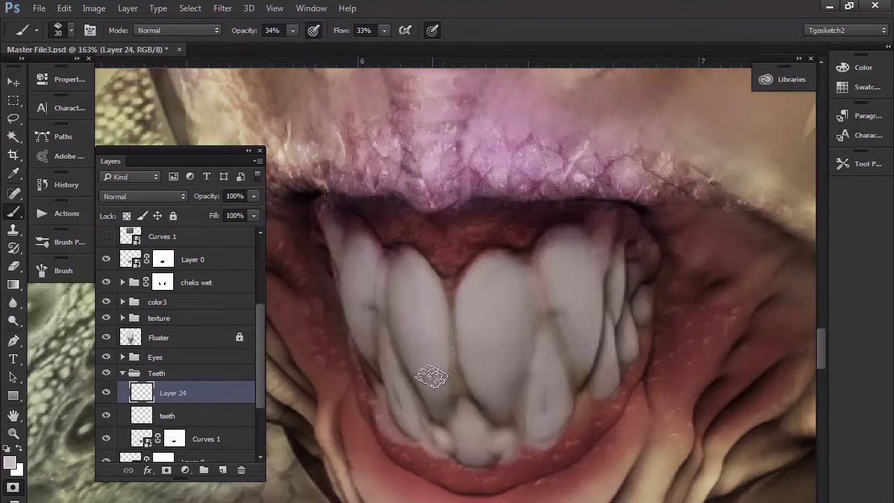
pyautogui.press('6')
pyautogui.press('5')
pyautogui.press('[')
pyautogui.press('[')
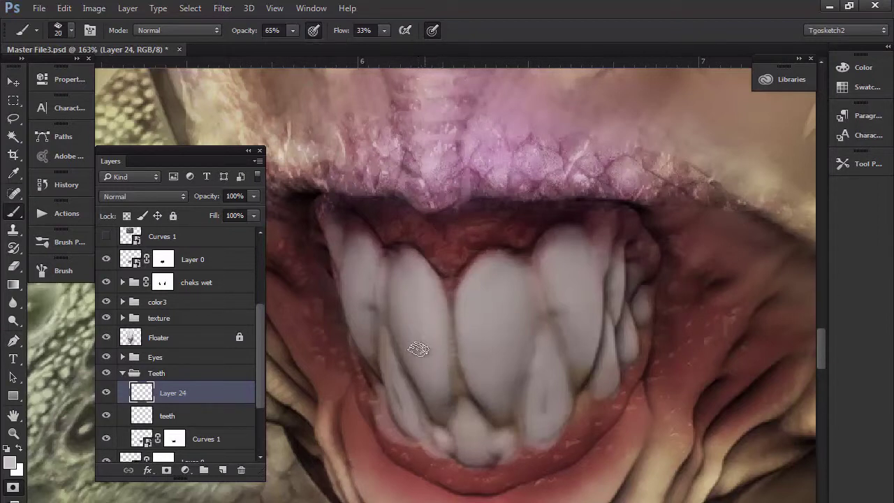
# Raise the brush opacity to 87% and the flow to 58%, and paint the lighter grey over the teeth
pyautogui.scroll(-2, 440, 366)
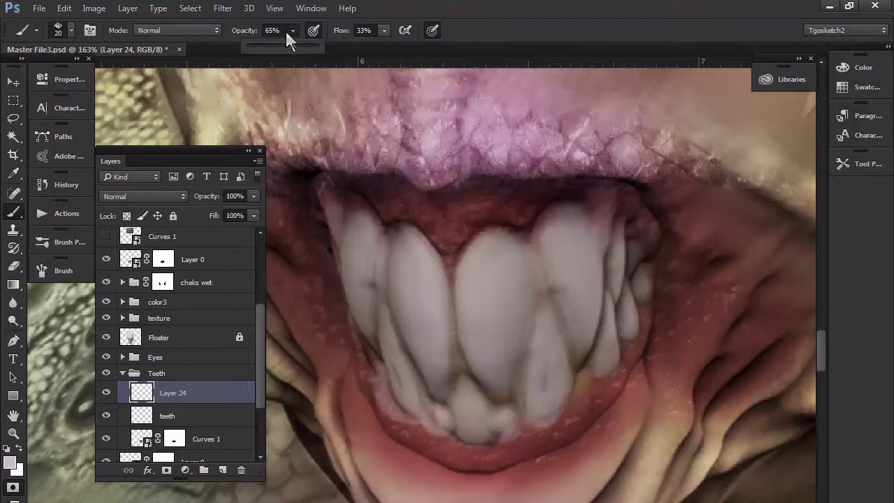
pyautogui.moveTo(314, 46); pyautogui.dragTo(315, 46)
pyautogui.moveTo(400, 63); pyautogui.dragTo(403, 62)
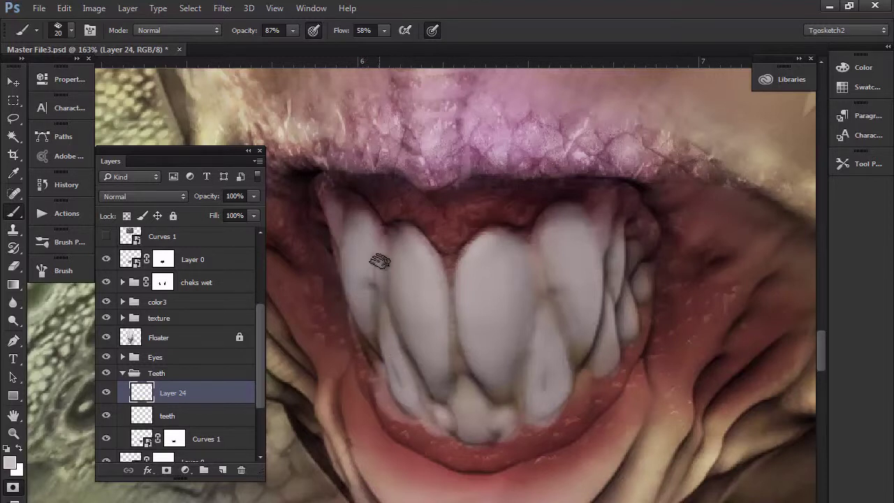
# Add a new layer above Layer 24 and set the foreground colour to the light grey RGB 227, 220, 216
pyautogui.click(222, 473)
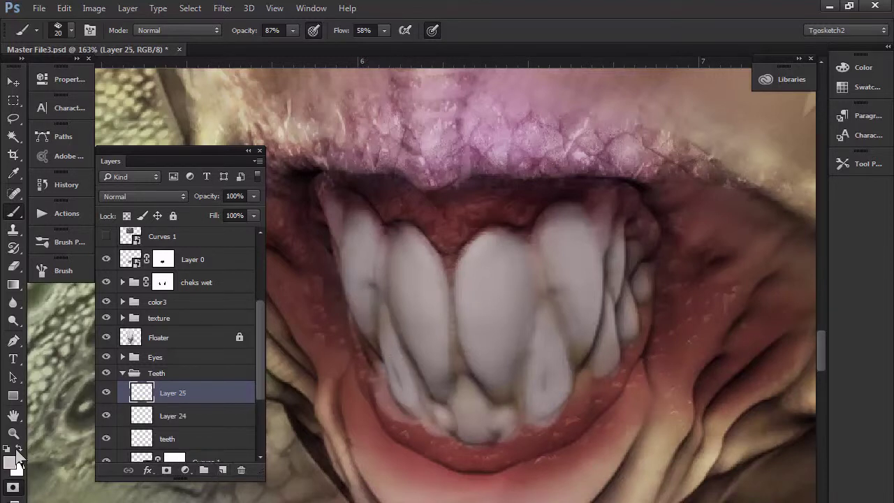
pyautogui.click(9, 463)
pyautogui.click(496, 325)
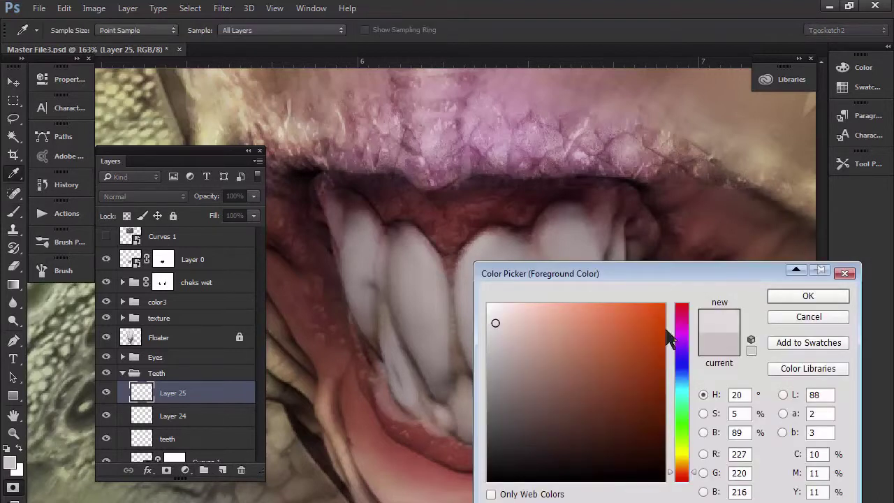
pyautogui.click(779, 295)
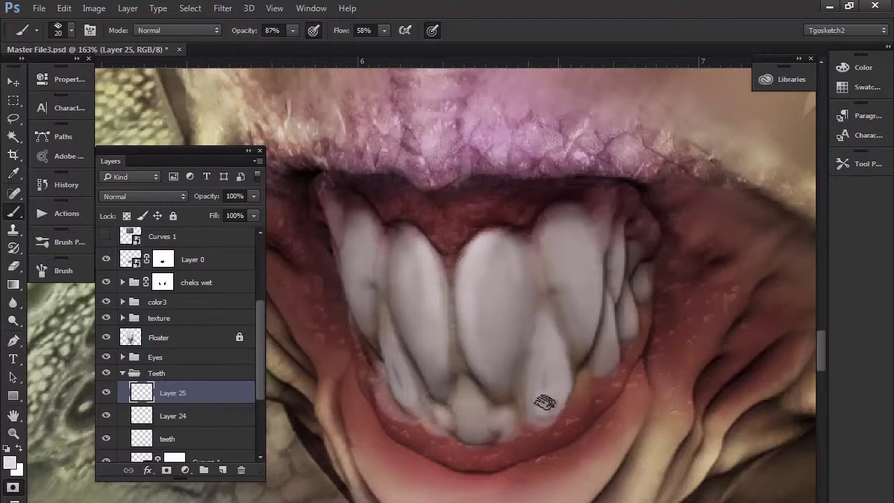
# Paint light highlights on the small lower teeth, the large central tooth and the right-hand teeth, varying the brush between 7 and 25 px
pyautogui.click(505, 420)
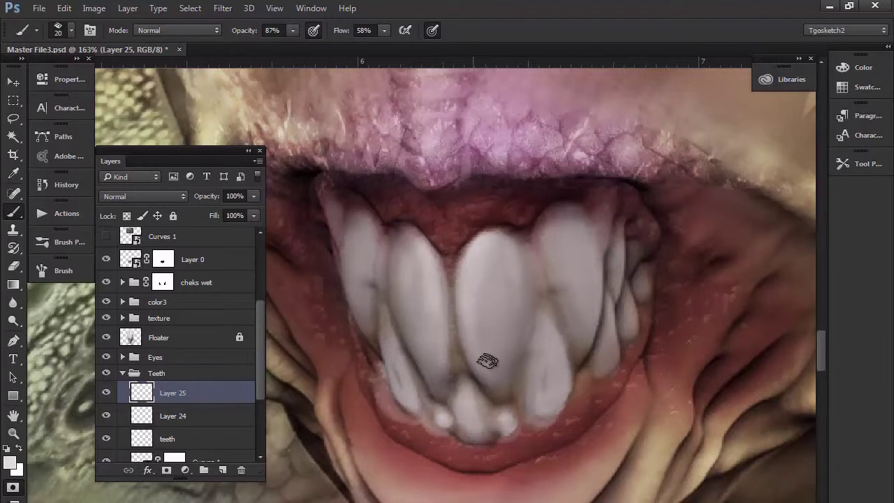
pyautogui.scroll(-2, 476, 313)
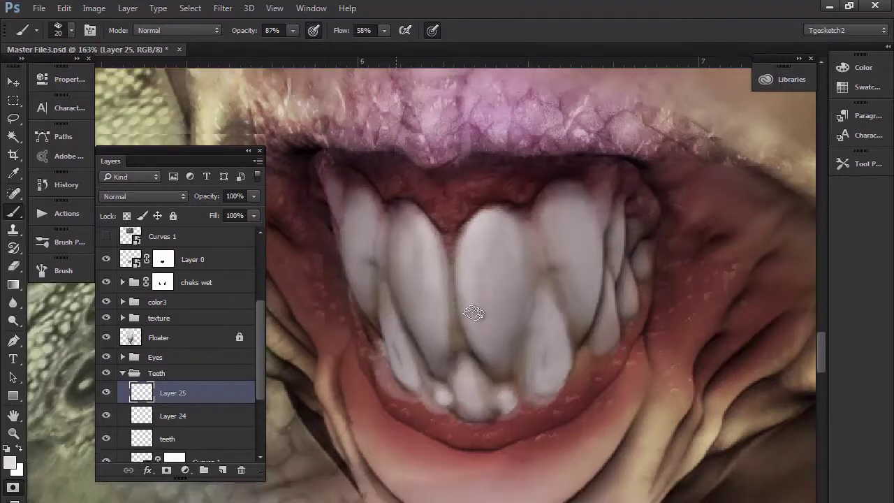
pyautogui.press(']')
pyautogui.press('[')
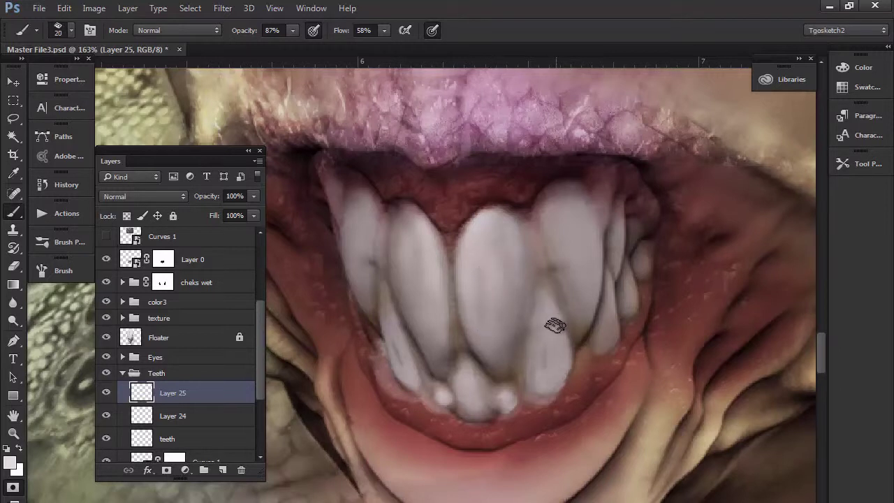
pyautogui.press(']')
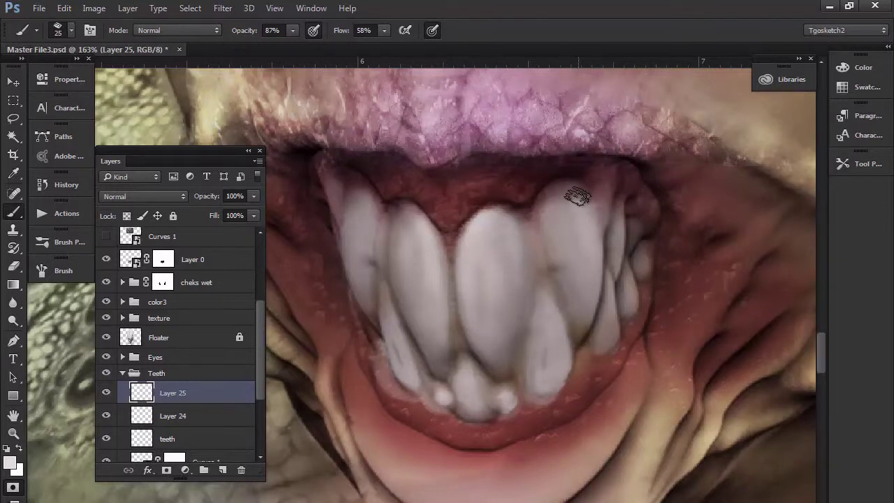
pyautogui.press('[')
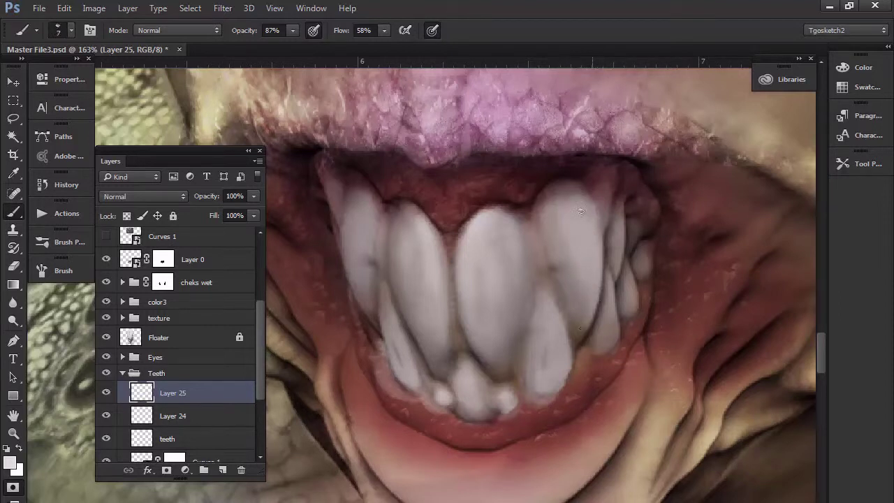
pyautogui.press(']')
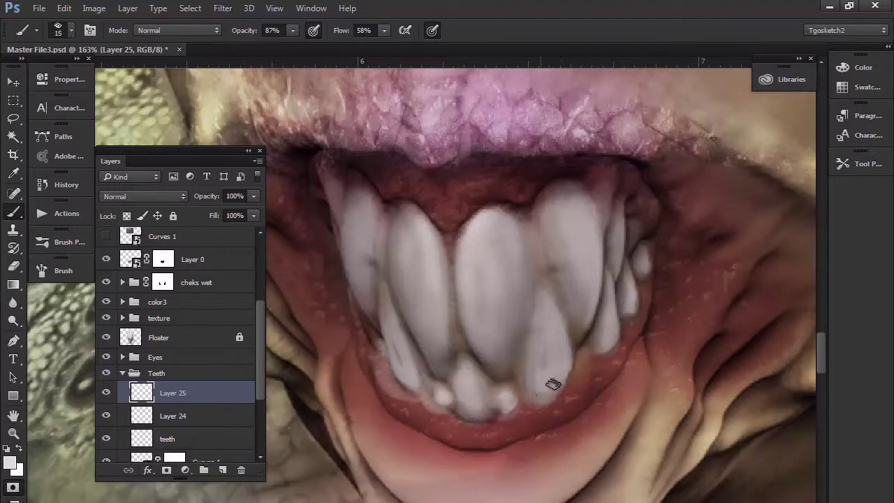
# Paint highlights along the left-hand teeth with a brush of about 10 to 15 px
pyautogui.moveTo(358, 285); pyautogui.dragTo(449, 322)
pyautogui.press('[')
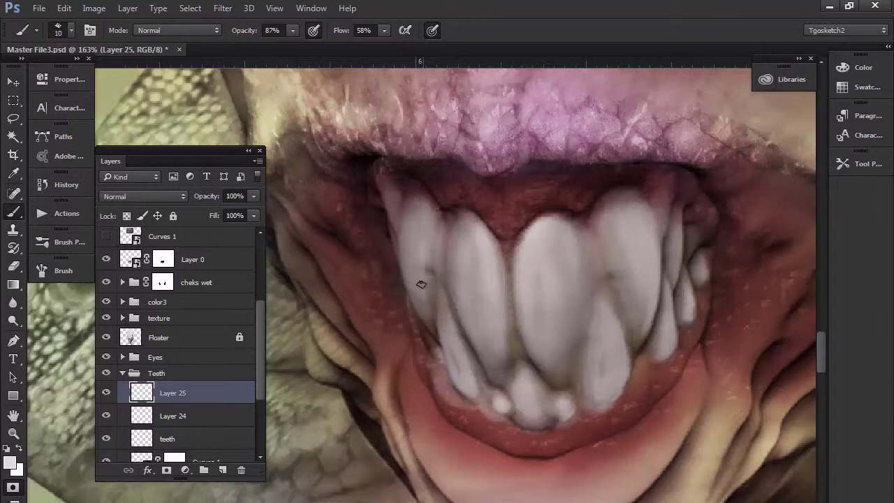
pyautogui.press(']')
pyautogui.press(']')
pyautogui.press(']')
pyautogui.press('[')
pyautogui.press('[')
pyautogui.press('[')
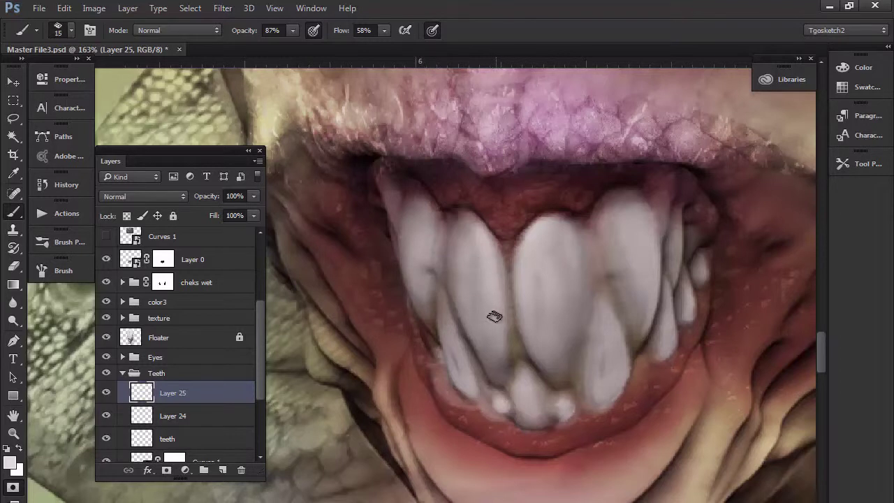
pyautogui.press(']')
pyautogui.press(']')
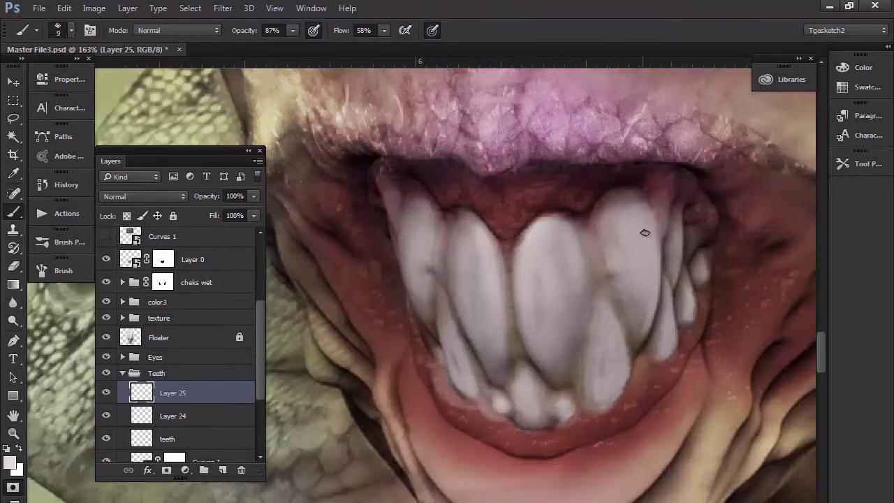
# Build up highlights on the right upper tooth, the small lower teeth and the large central tooth, varying the brush between 10 and 25 px
pyautogui.press(']')
pyautogui.press(']')
pyautogui.press('[')
pyautogui.press('[')
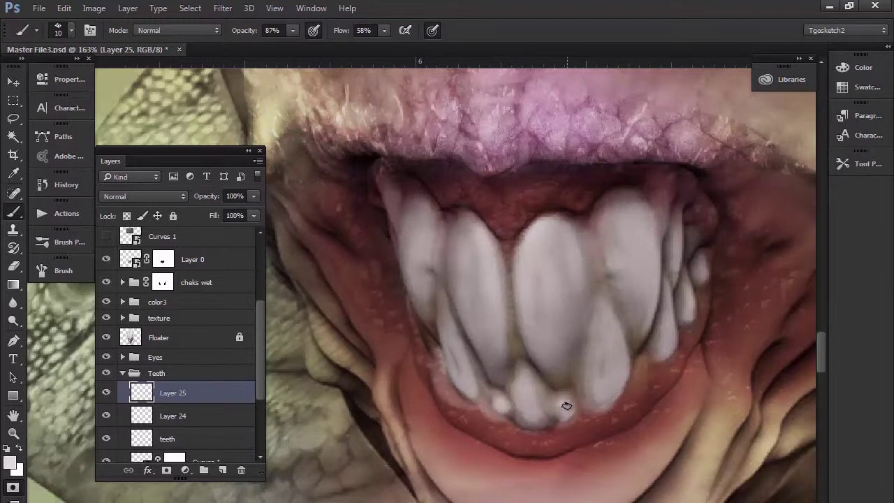
pyautogui.press(']')
pyautogui.press(']')
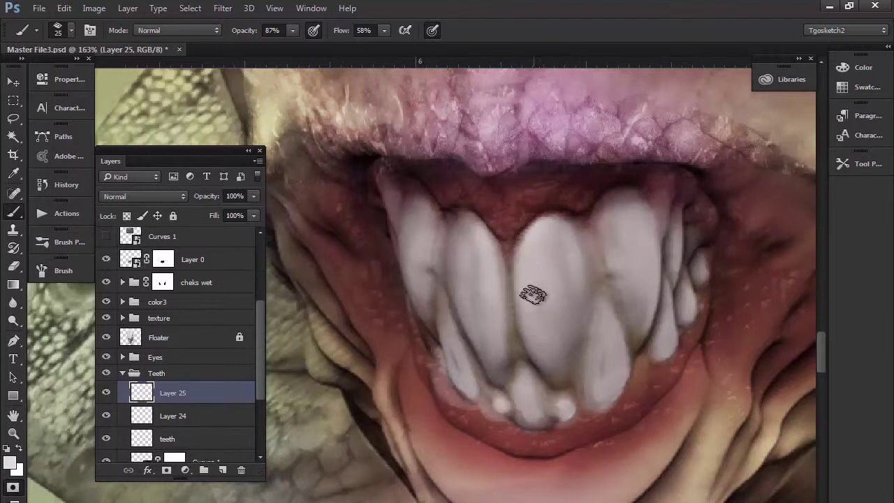
pyautogui.press('[')
pyautogui.press('[')
pyautogui.press('[')
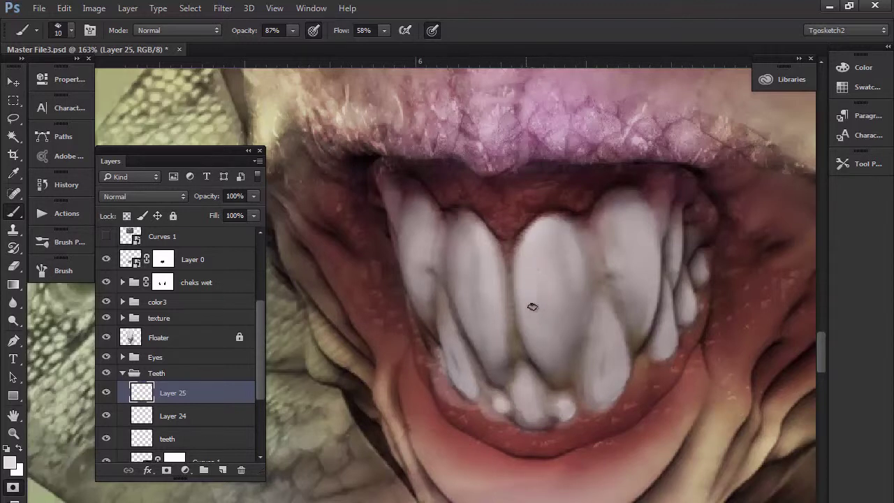
pyautogui.press(']')
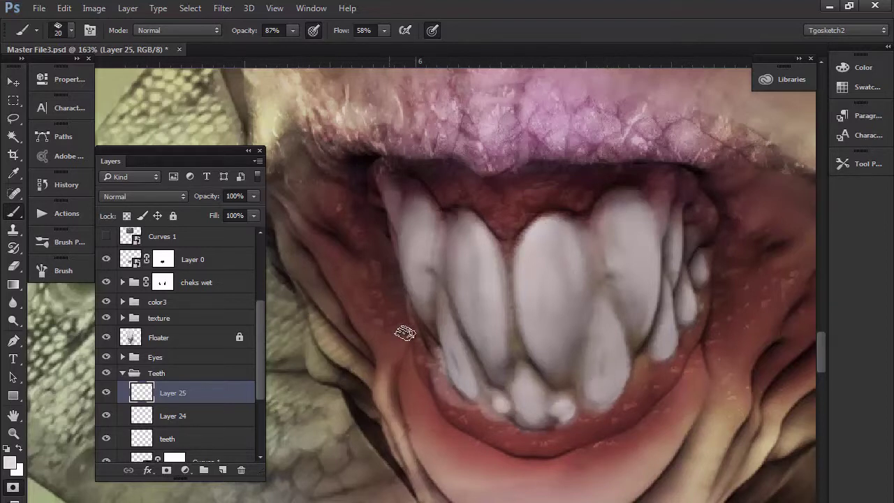
# Lighten the foreground colour to near white and paint brighter highlights on the front teeth and the small lower teeth
pyautogui.click(11, 463)
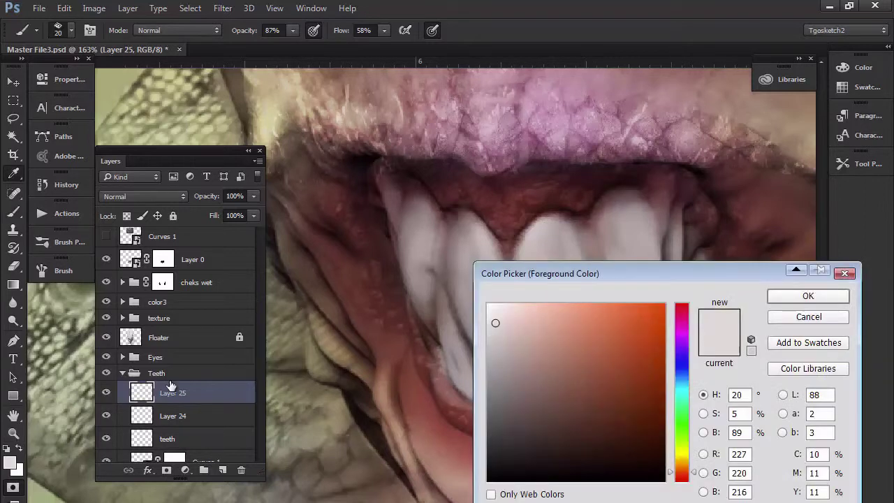
pyautogui.click(490, 314)
pyautogui.click(800, 296)
pyautogui.press('b')
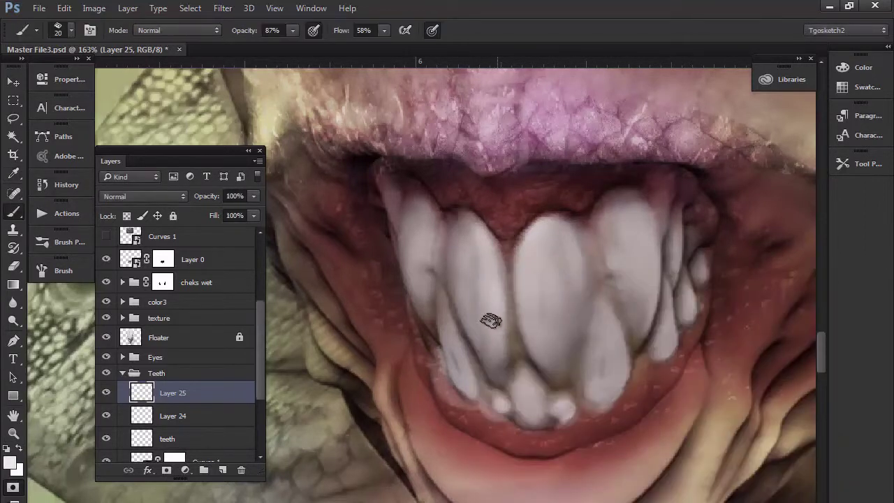
pyautogui.press('[')
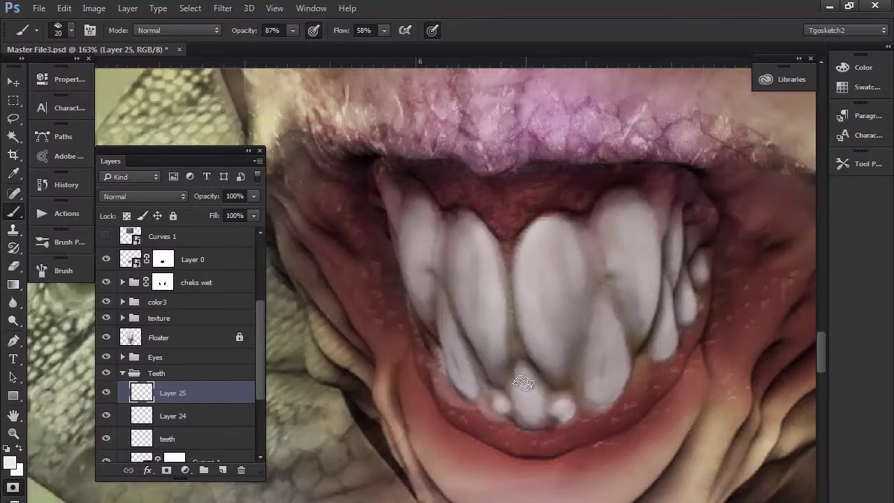
pyautogui.click(500, 403)
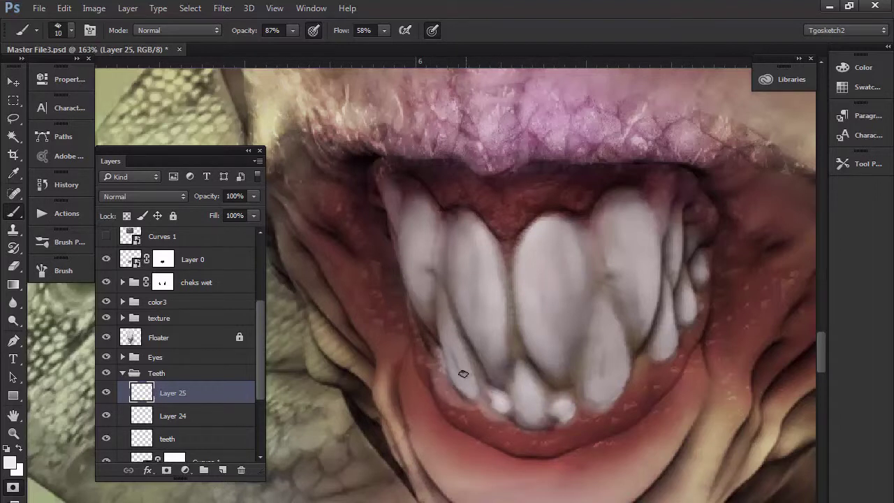
# Refine the highlights on the lower left-hand teeth and the large front teeth with a brush of about 7 to 10 px
pyautogui.press('[')
pyautogui.press(']')
pyautogui.press('[')
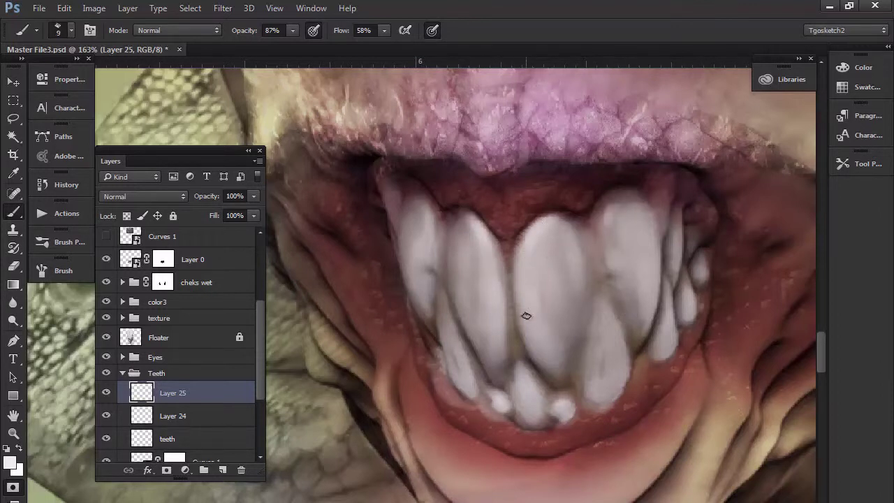
pyautogui.press('[')
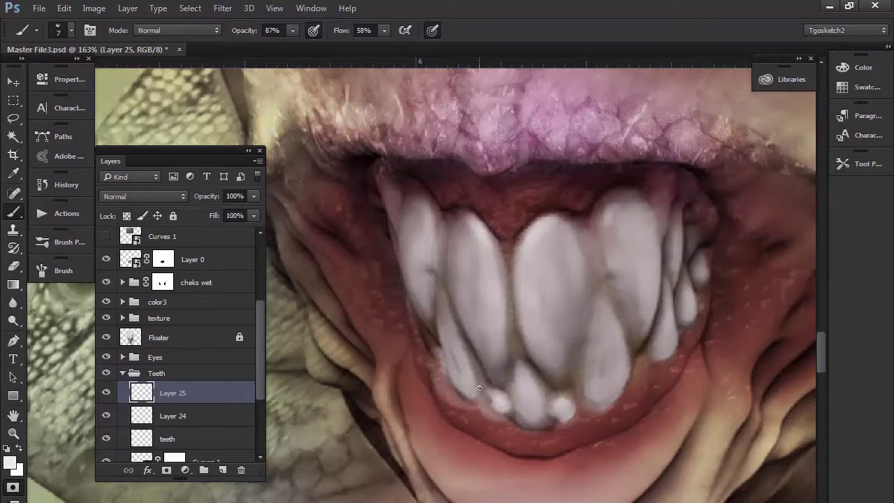
# Add a new layer directly above the Floater layer and name it "teeth 2"
pyautogui.scroll(-10, 479, 388)
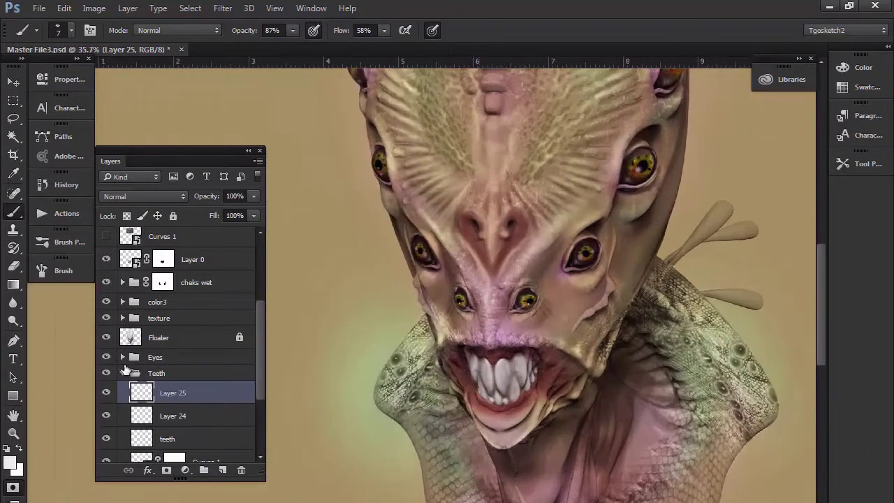
pyautogui.click(174, 338)
pyautogui.press('q')
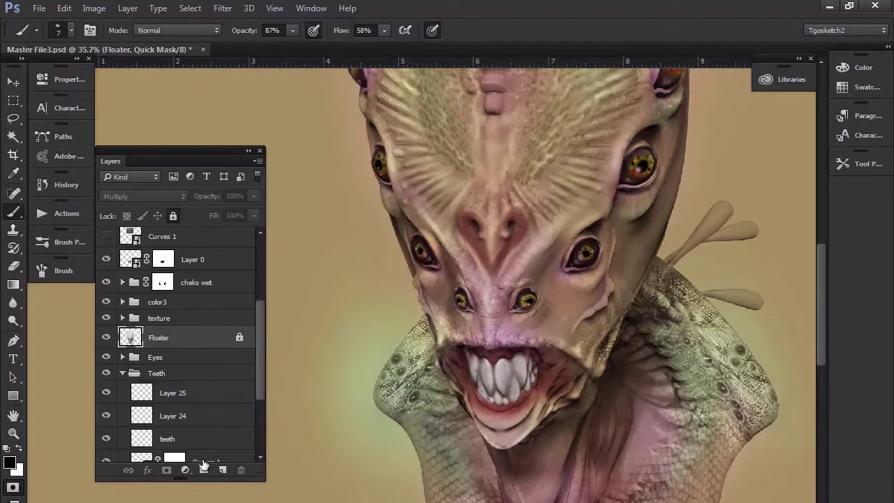
pyautogui.click(221, 467)
pyautogui.doubleClick(161, 338)
pyautogui.write('teeth 2')
pyautogui.press('Return')
# Paint crisp edge highlights on the large front teeth and the lower right-hand tooth with a brush of about 7 to 10 px
pyautogui.scroll(5, 469, 371)
pyautogui.scroll(4, 492, 368)
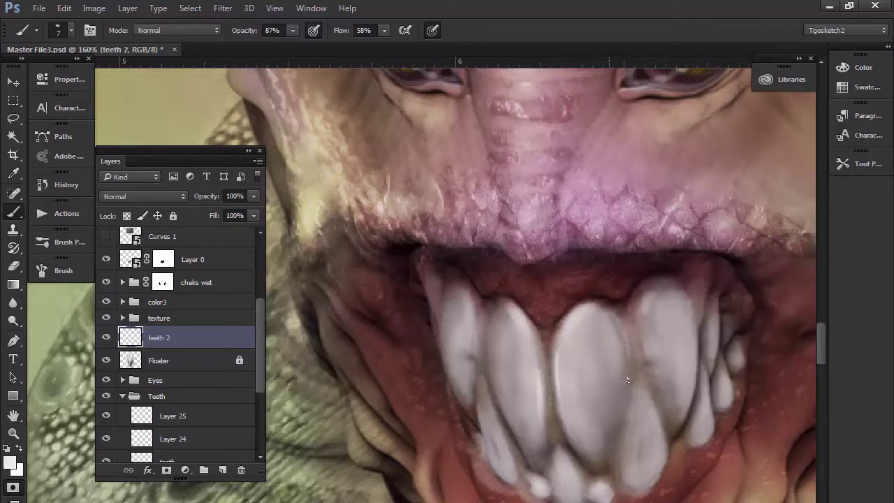
pyautogui.moveTo(664, 451)
pyautogui.mouseDown()
pyautogui.moveTo(661, 468)
pyautogui.moveTo(666, 452)
pyautogui.mouseUp()
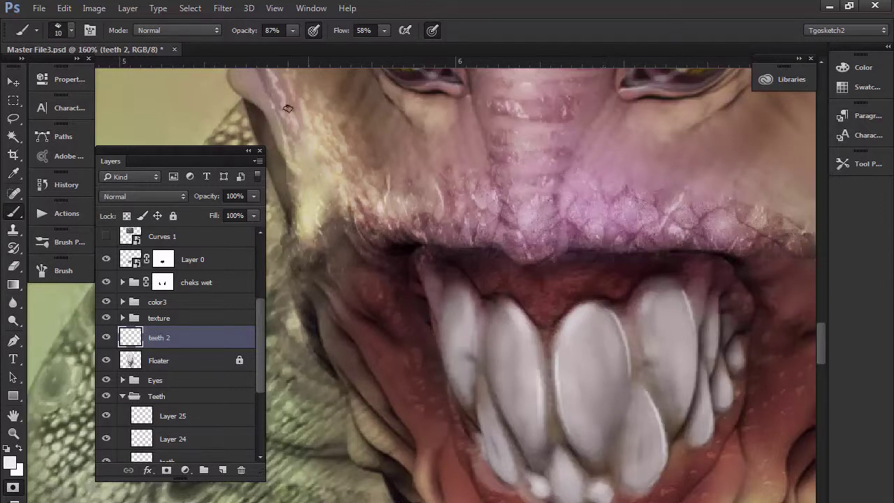
# Lower the brush opacity to 25% and build soft highlights on the central tooth and the left-hand front teeth, using 10 to 25 px
pyautogui.click(292, 31)
pyautogui.moveTo(270, 49); pyautogui.dragTo(246, 48)
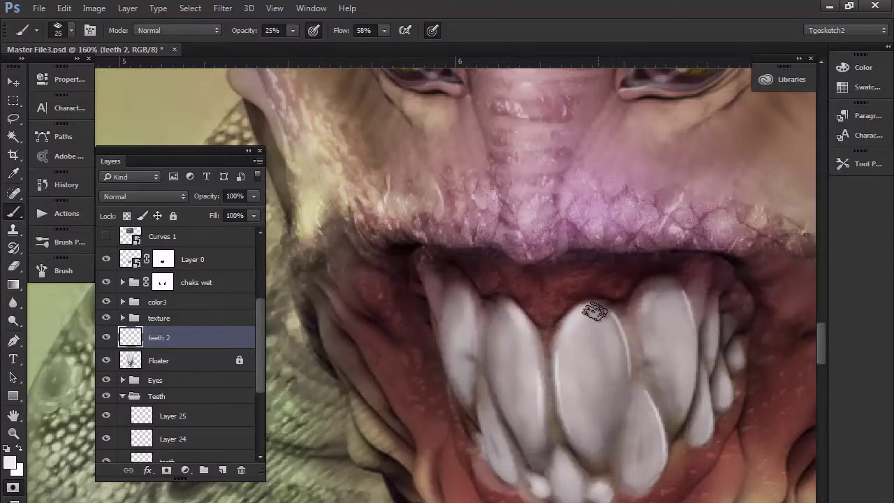
pyautogui.press('[')
pyautogui.press('[')
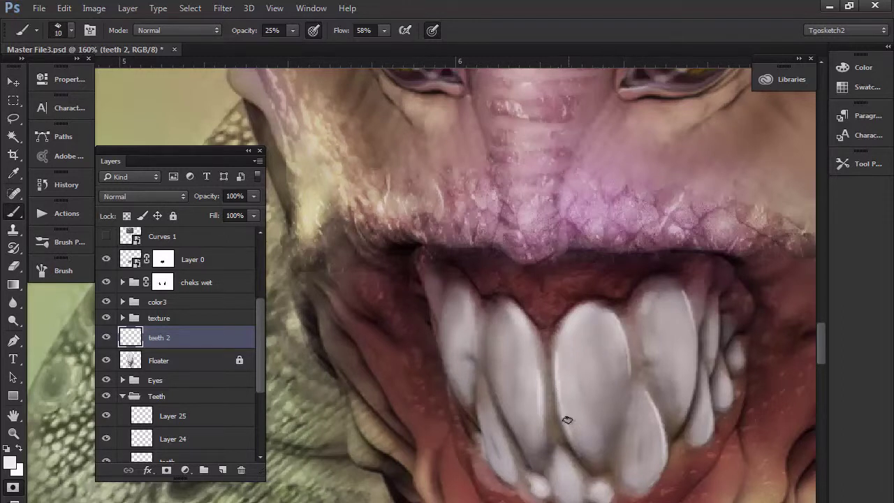
pyautogui.press(']')
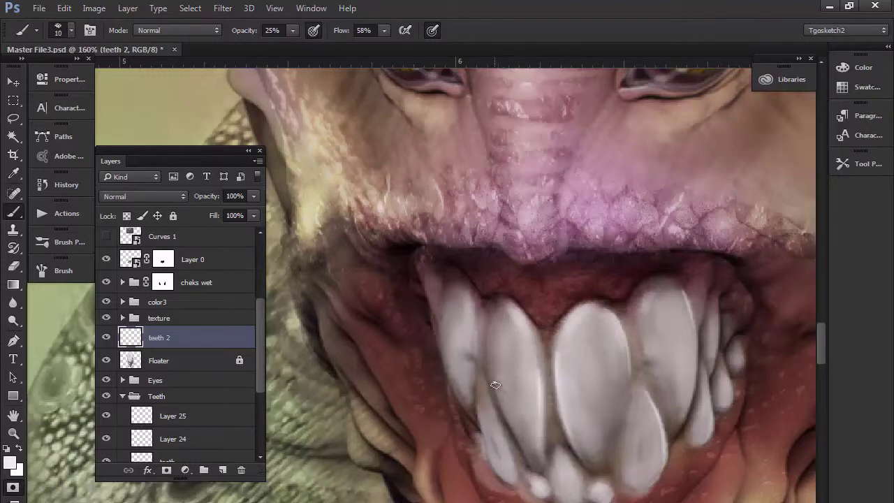
pyautogui.press(']')
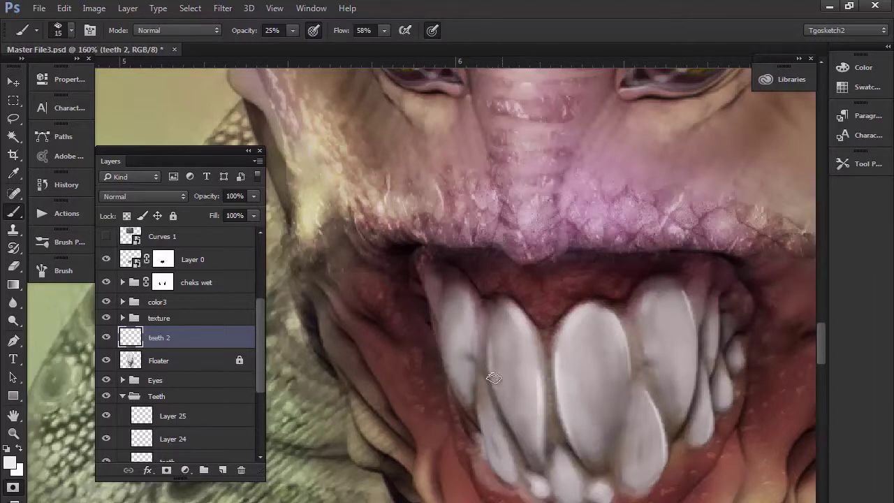
pyautogui.press('[')
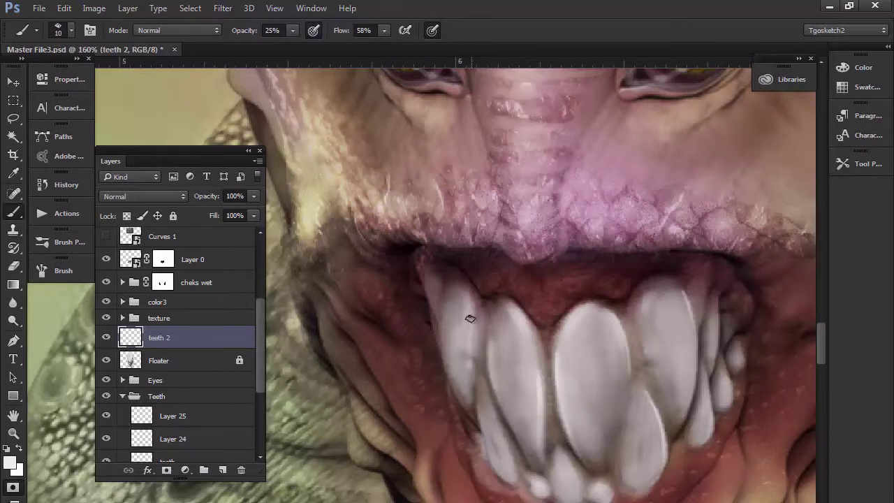
# Build up soft highlights across the left-hand, upper right, central and small lower teeth, varying the brush between 10 and 20 px
pyautogui.press(']')
pyautogui.press(']')
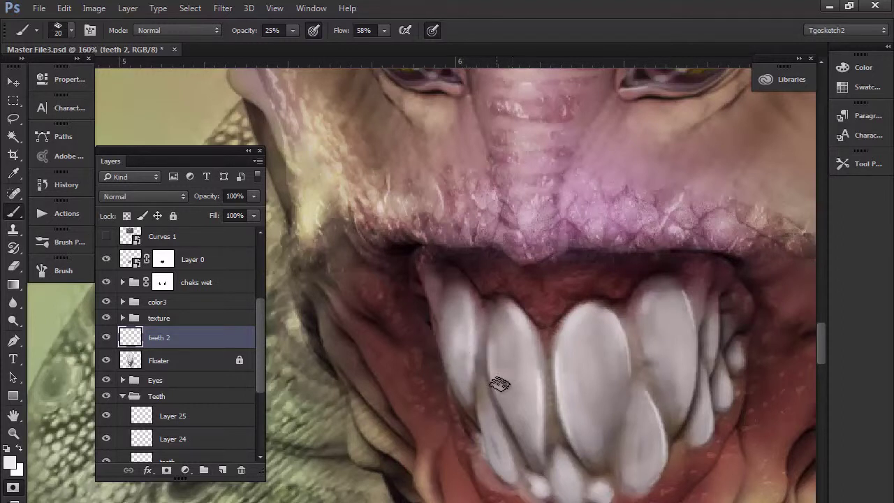
pyautogui.press('[')
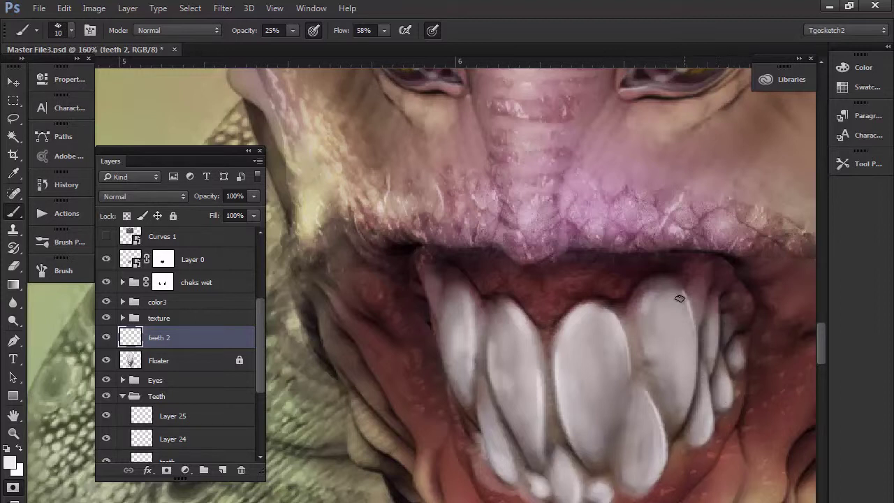
pyautogui.press(']')
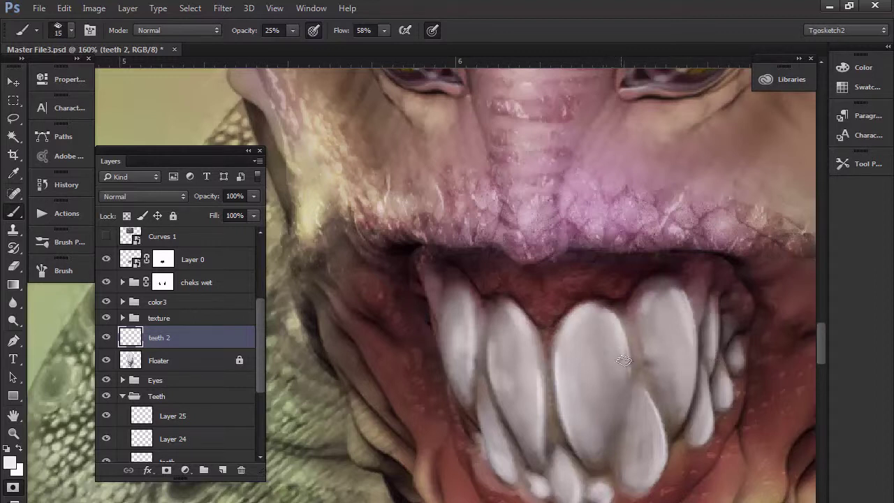
pyautogui.press(']')
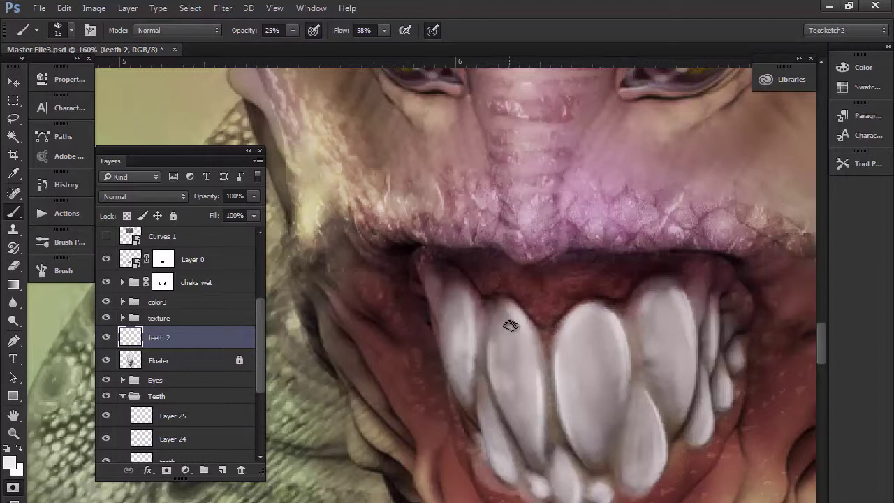
pyautogui.press(']')
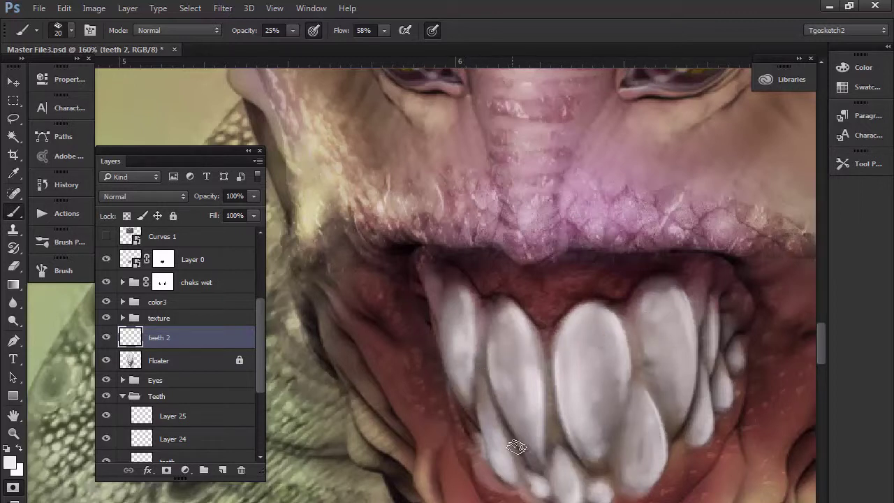
# Brighten the small right-hand teeth and the outermost left-hand tooth with the 20 px brush
pyautogui.moveTo(501, 331); pyautogui.dragTo(361, 344)
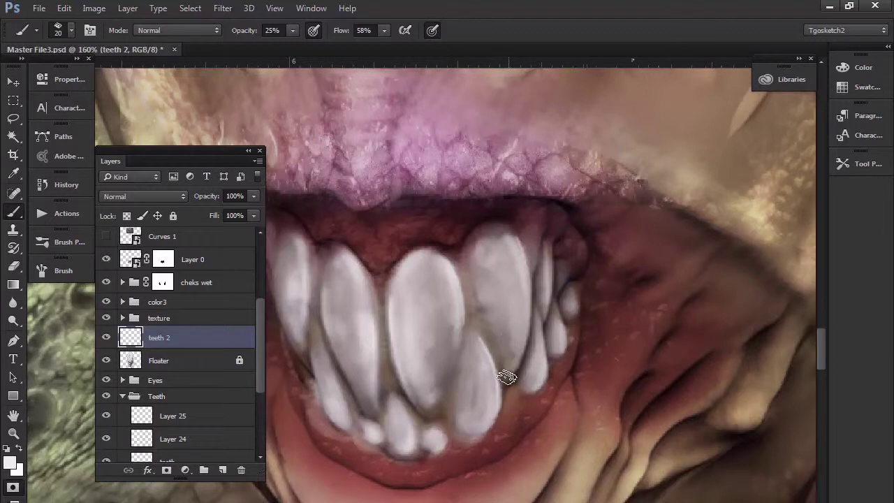
pyautogui.moveTo(354, 346); pyautogui.dragTo(427, 364)
pyautogui.moveTo(383, 343)
pyautogui.mouseDown()
pyautogui.moveTo(423, 359)
pyautogui.moveTo(433, 375)
pyautogui.mouseUp()
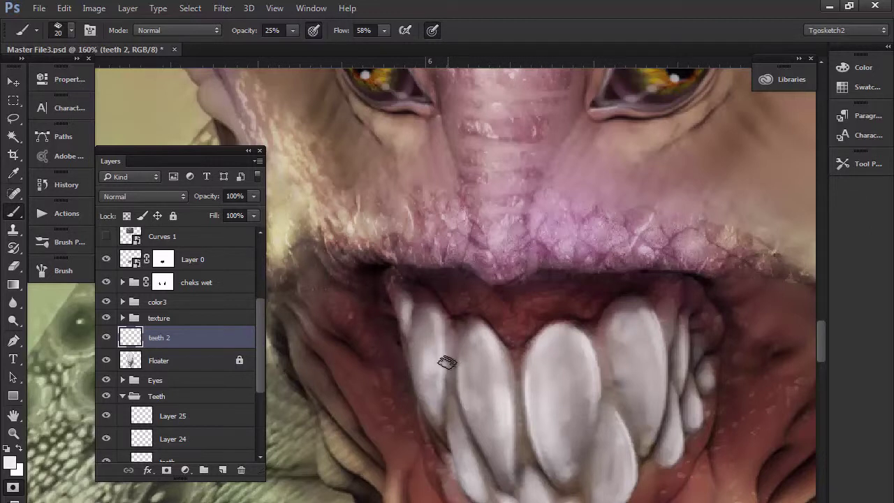
# Compare the whole creature with the teeth 2 layer hidden and shown
pyautogui.scroll(-8, 445, 362)
pyautogui.scroll(1, 433, 269)
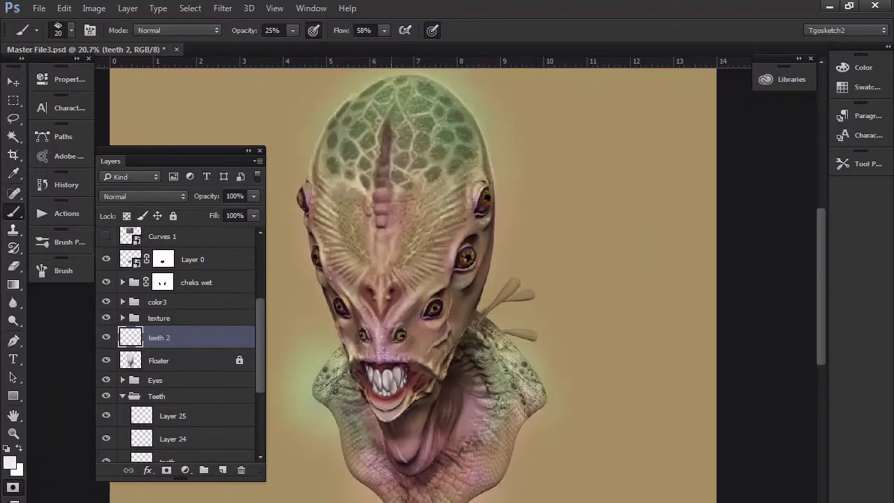
pyautogui.click(106, 340)
pyautogui.click(106, 340)
pyautogui.click(107, 340)
pyautogui.click(106, 340)
# Create a layer group named "teeth 2 gum" and move the teeth 2 layer into it
pyautogui.scroll(6, 402, 355)
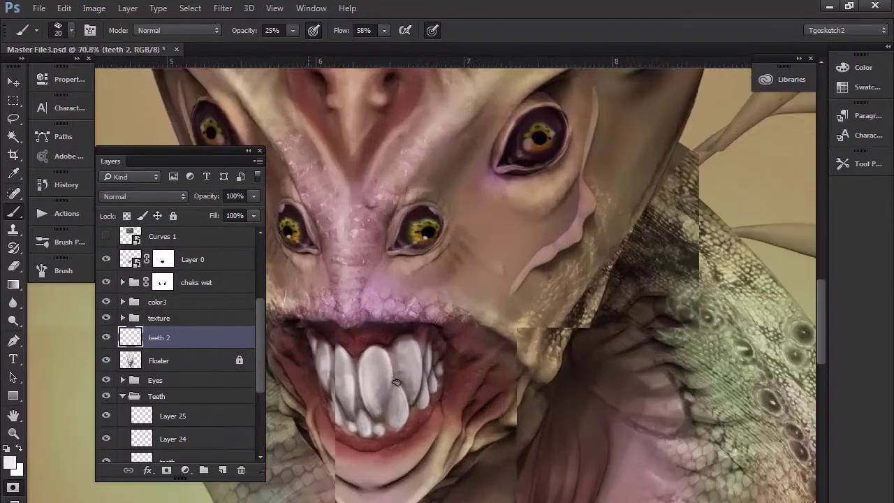
pyautogui.scroll(2, 381, 315)
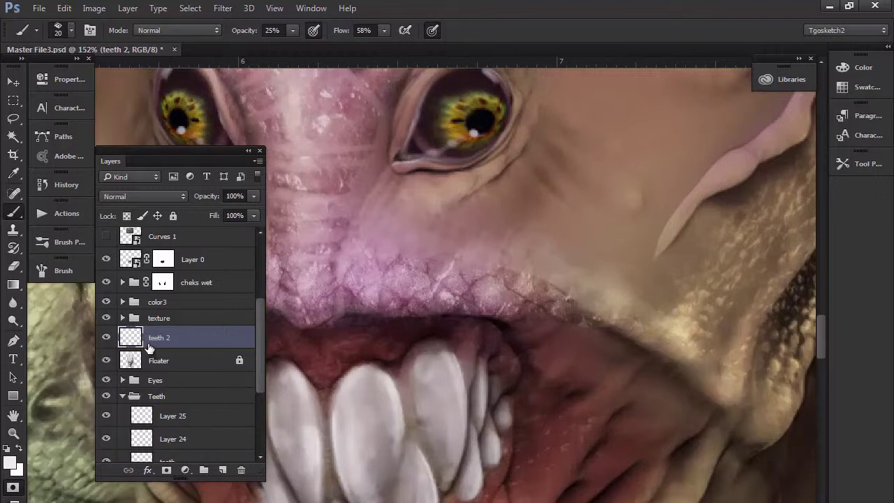
pyautogui.click(204, 471)
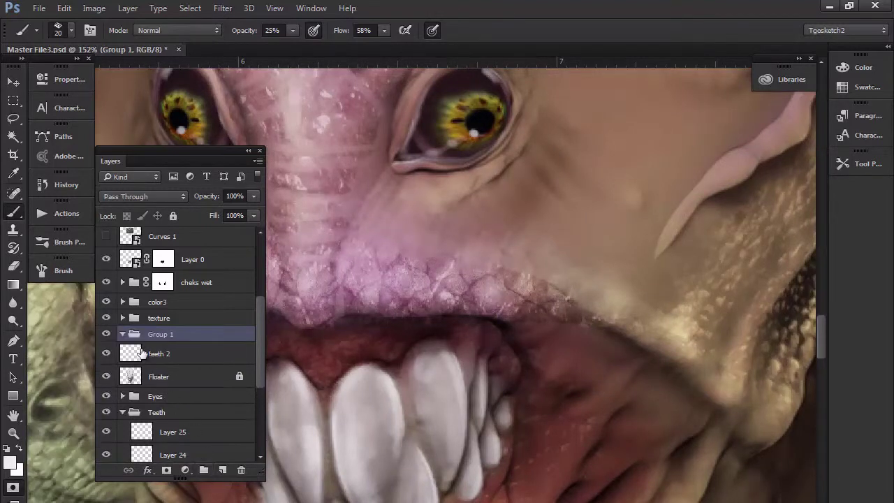
pyautogui.moveTo(160, 355); pyautogui.dragTo(155, 340)
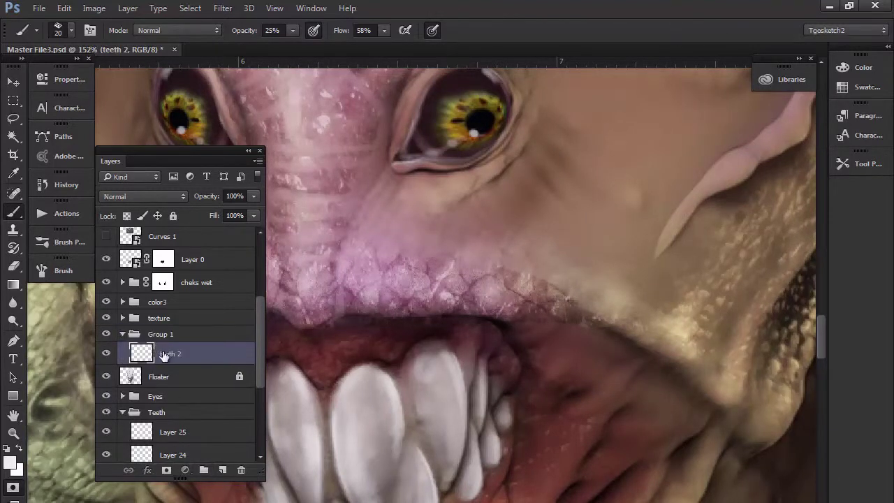
pyautogui.doubleClick(157, 335)
pyautogui.write('teeth 2 gu')
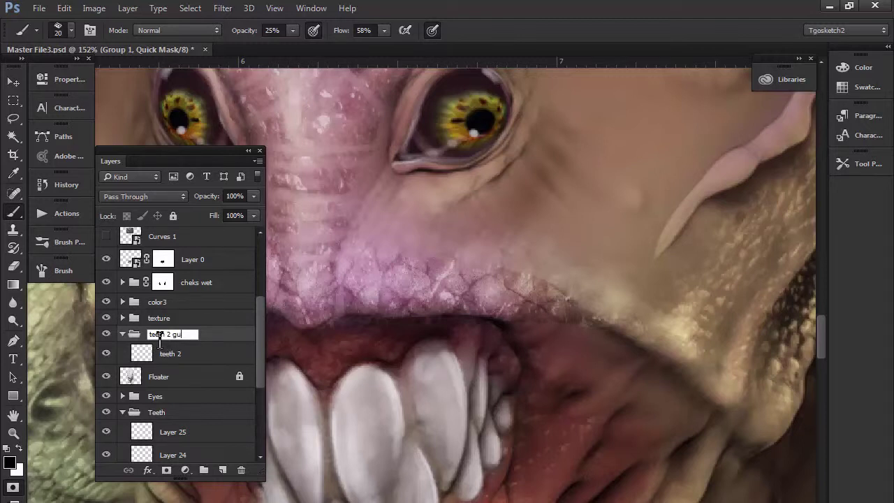
pyautogui.write('m')
pyautogui.press('Return')
# Add a new layer above teeth 2 and paint the gum over the front teeth in a sampled dark red, using a 9 px brush
pyautogui.click(167, 355)
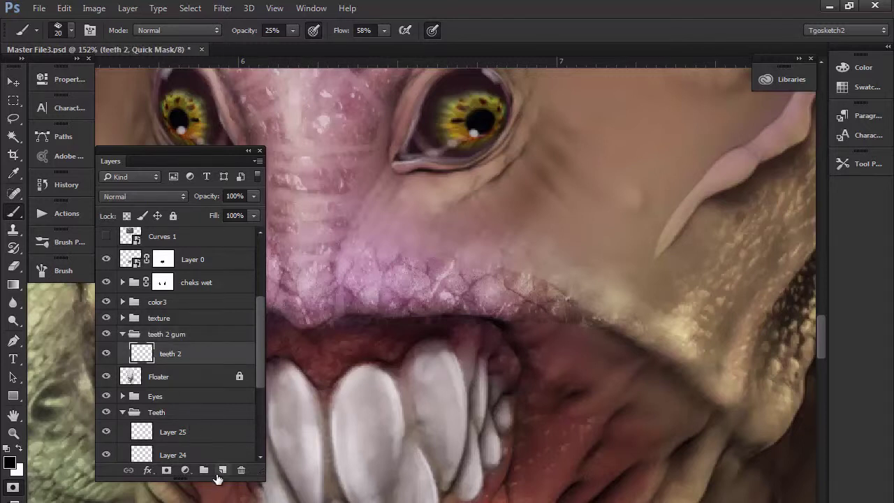
pyautogui.click(222, 469)
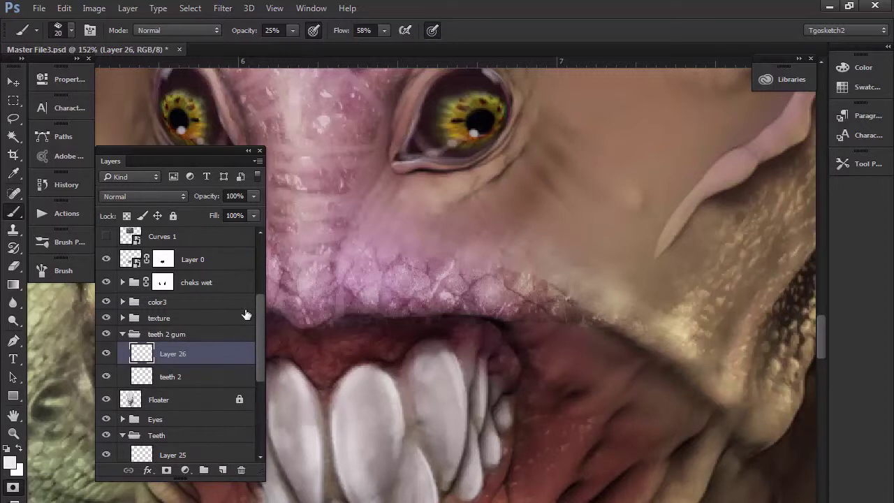
pyautogui.scroll(4, 306, 354)
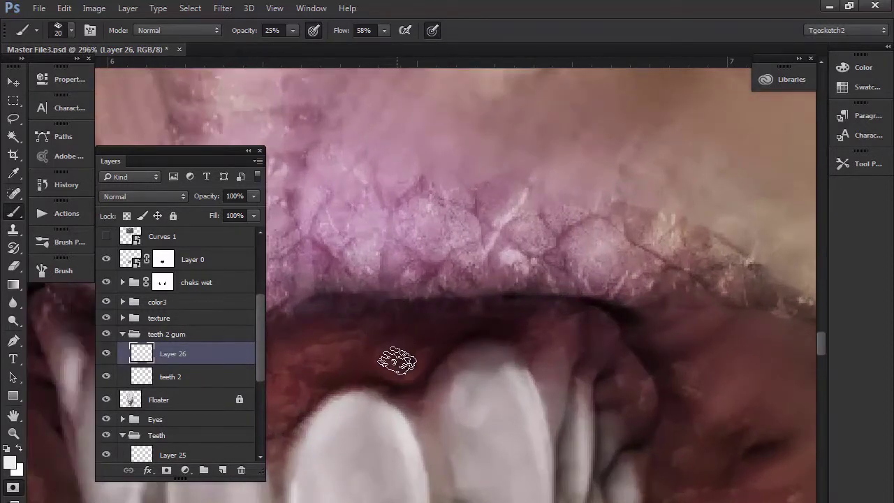
pyautogui.keyDown('alt'); pyautogui.click(395, 367); pyautogui.keyUp('alt')
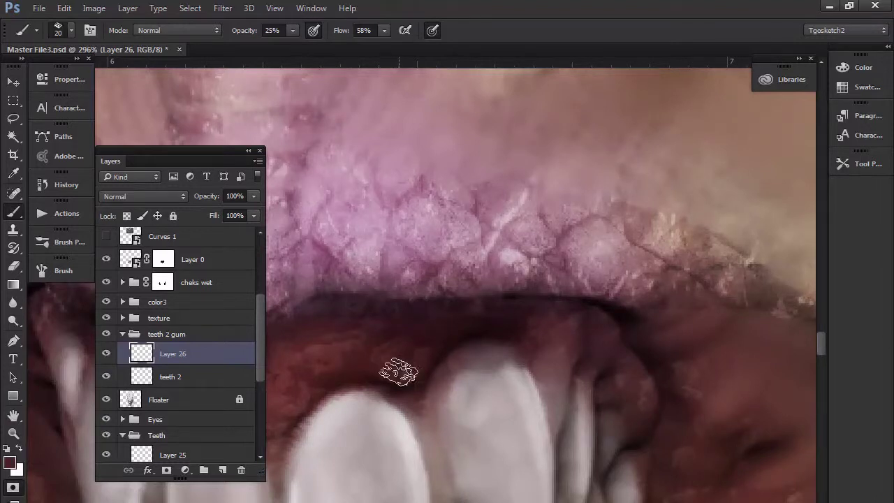
pyautogui.press('[')
pyautogui.press('[')
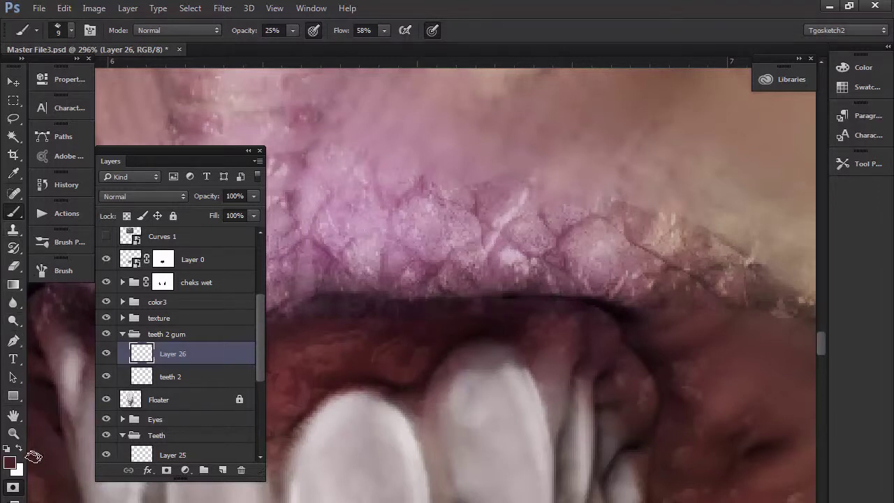
# Lighten the foreground colour from the dark gum tone to a muted mid red for painting with the brush
pyautogui.click(10, 463)
pyautogui.moveTo(587, 420); pyautogui.dragTo(572, 395)
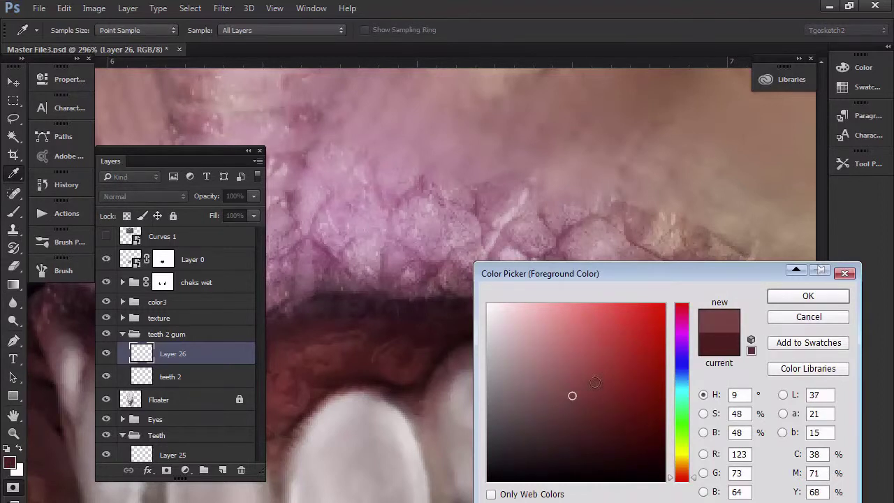
pyautogui.click(774, 298)
pyautogui.press('b')
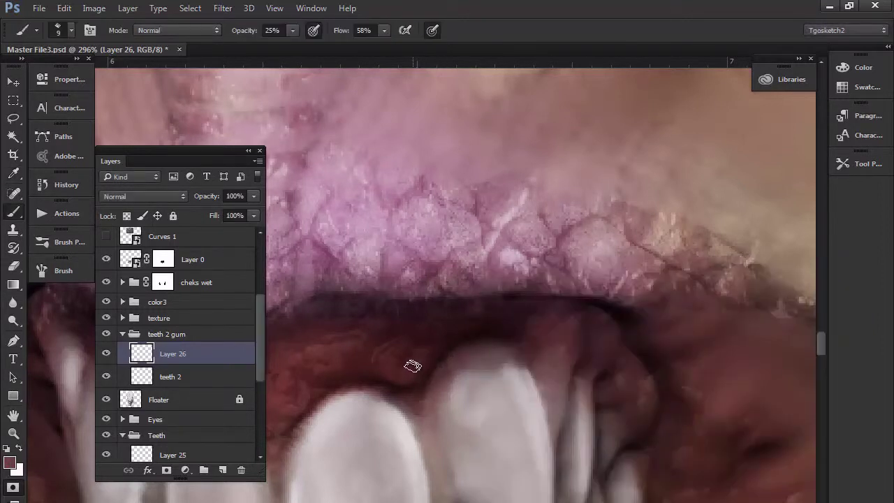
# Paint muted mid red folds along the upper gum above the front teeth, reducing the brush from 9 px to 7 px for finer edges
pyautogui.moveTo(411, 372)
pyautogui.mouseDown()
pyautogui.moveTo(399, 371)
pyautogui.moveTo(433, 352)
pyautogui.mouseUp()
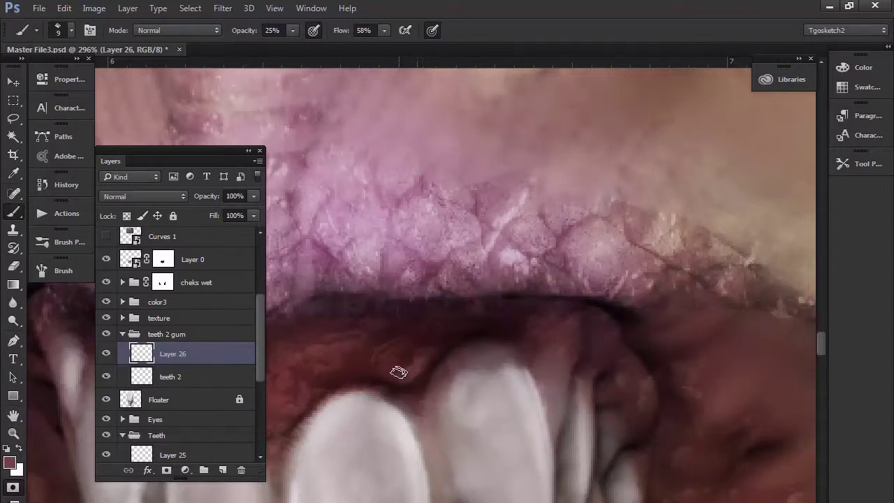
pyautogui.moveTo(398, 376); pyautogui.dragTo(397, 364)
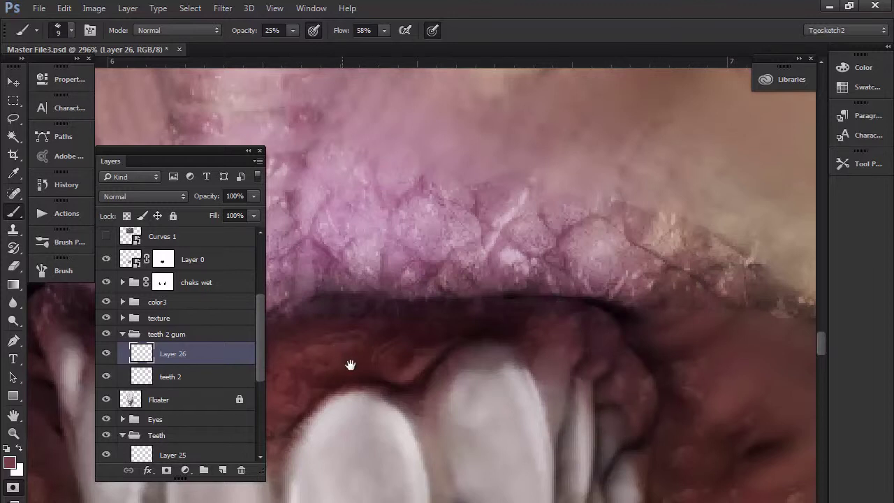
pyautogui.moveTo(349, 365); pyautogui.dragTo(396, 365)
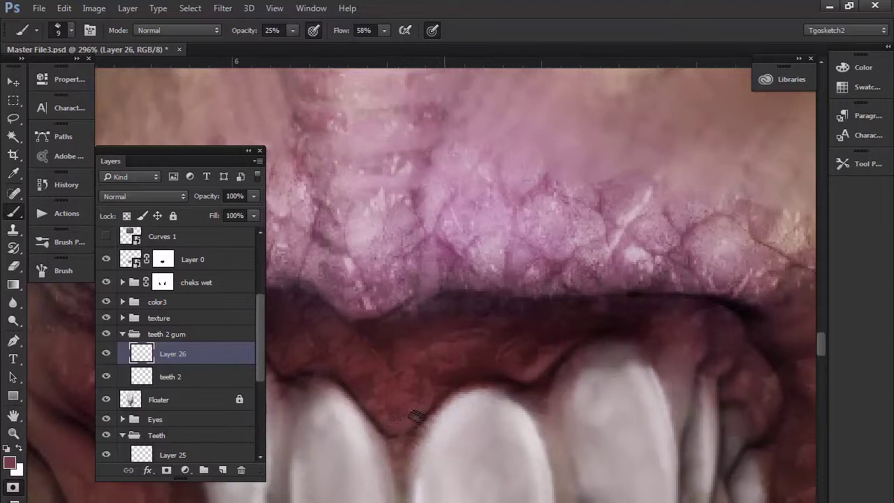
pyautogui.moveTo(379, 401); pyautogui.dragTo(543, 343)
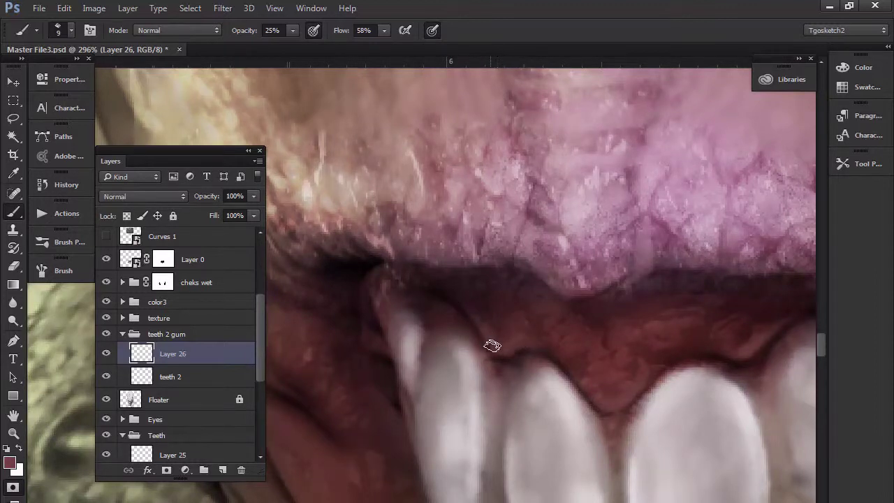
pyautogui.press('[')
pyautogui.press('[')
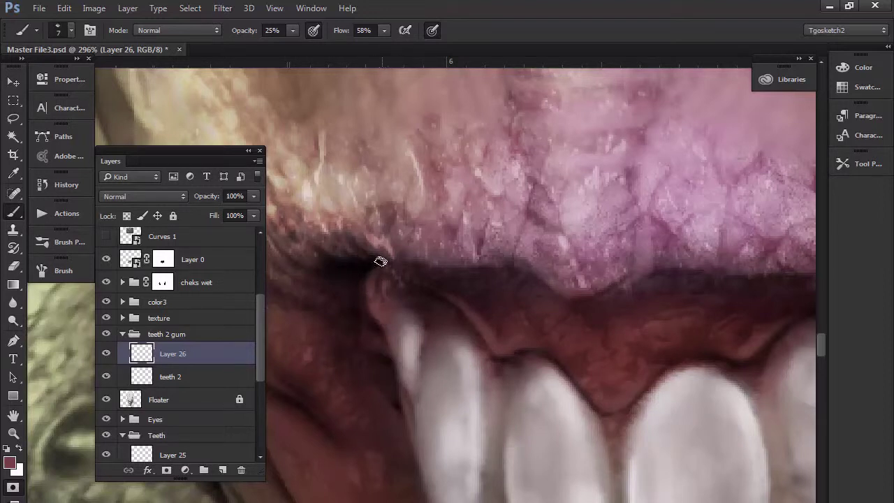
# Paint muted red shading along the dark edge of the lower gum with the brush enlarged to 15 px
pyautogui.scroll(-6, 385, 351)
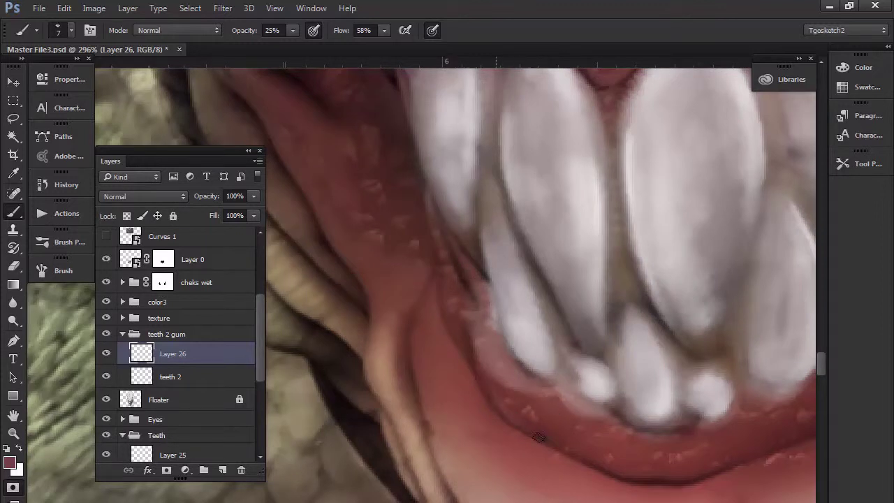
pyautogui.press(']')
pyautogui.press(']')
pyautogui.press(']')
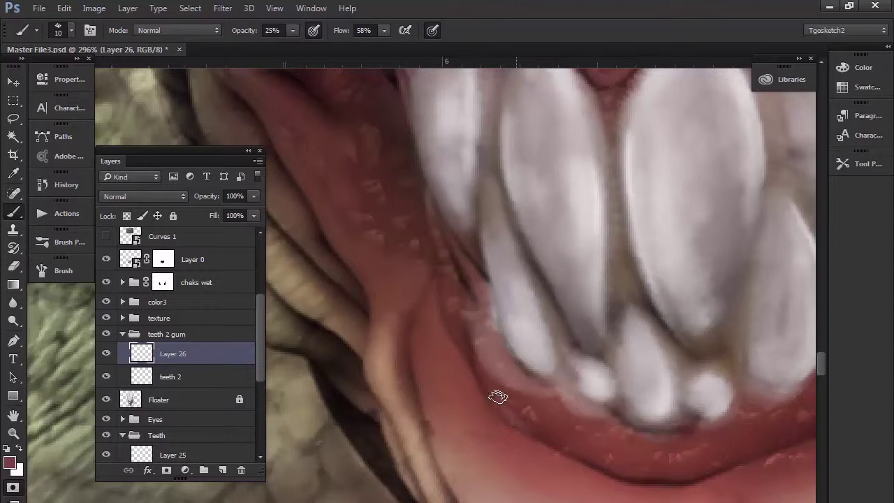
pyautogui.press(']')
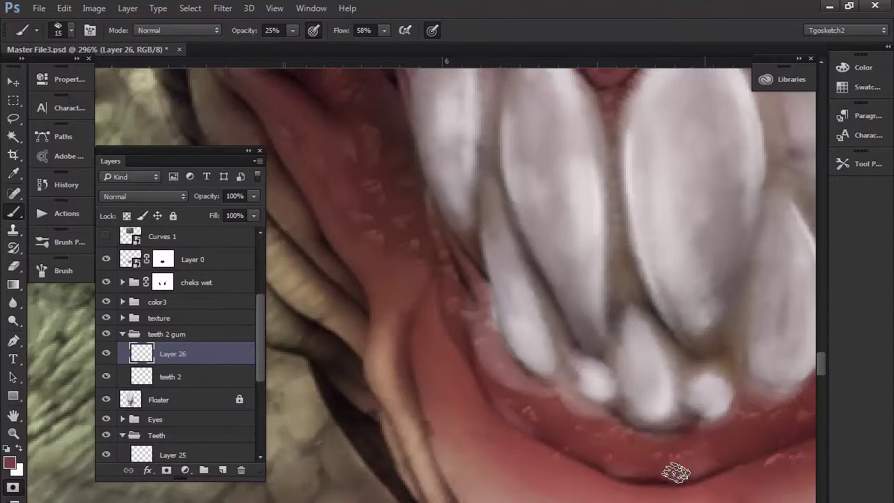
pyautogui.moveTo(674, 454); pyautogui.dragTo(448, 342)
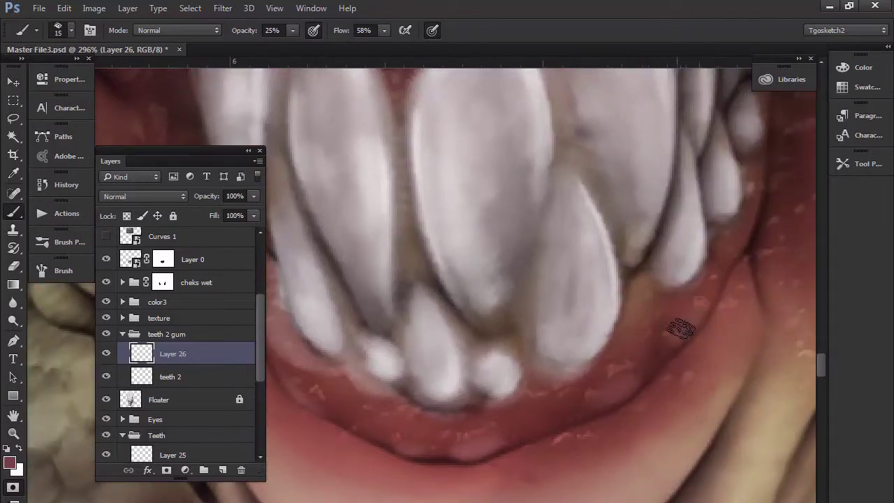
# Refine the lower gum's folds below the teeth with finer strokes of an 8 px brush
pyautogui.press('[')
pyautogui.press('[')
pyautogui.press('[')
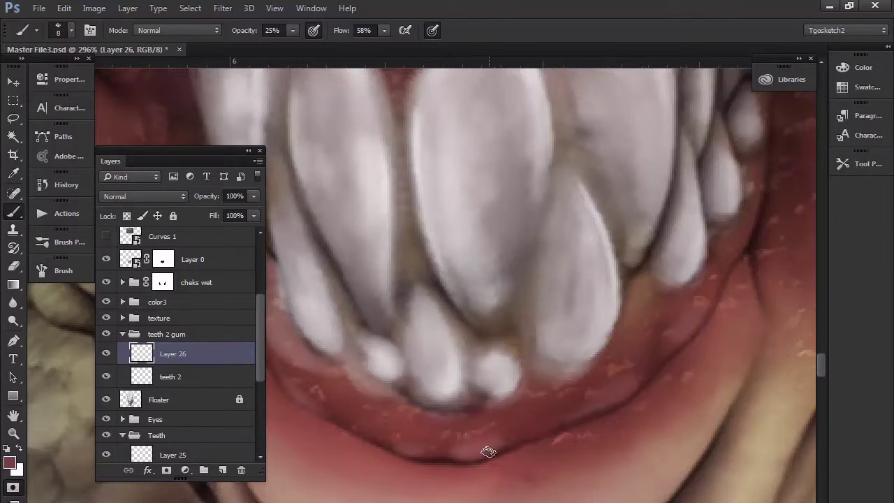
pyautogui.moveTo(339, 402); pyautogui.dragTo(399, 390)
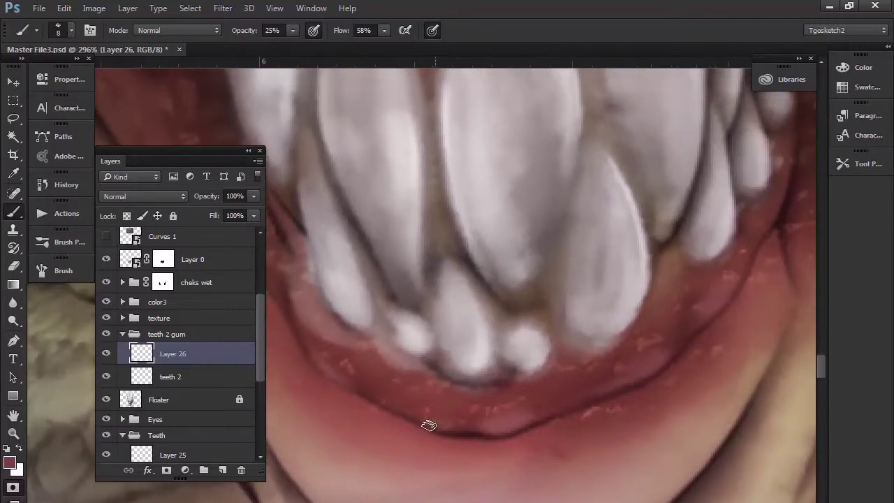
pyautogui.moveTo(439, 340); pyautogui.dragTo(429, 393)
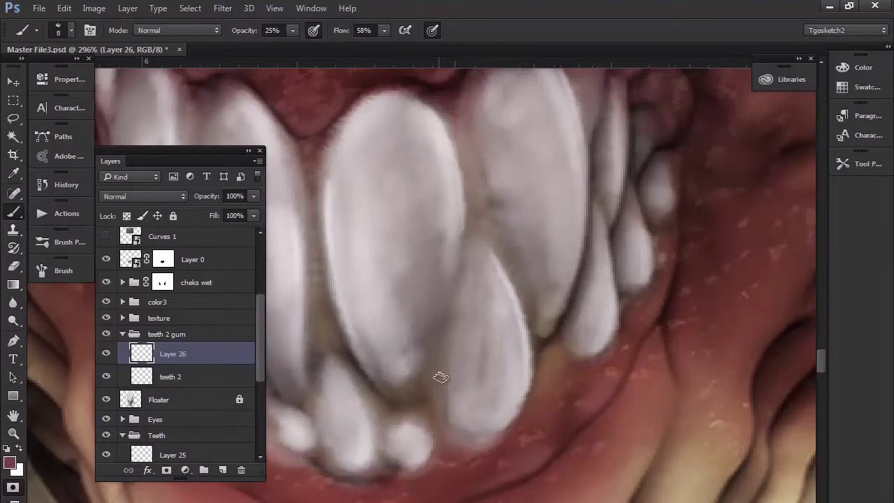
pyautogui.moveTo(356, 429); pyautogui.dragTo(598, 371)
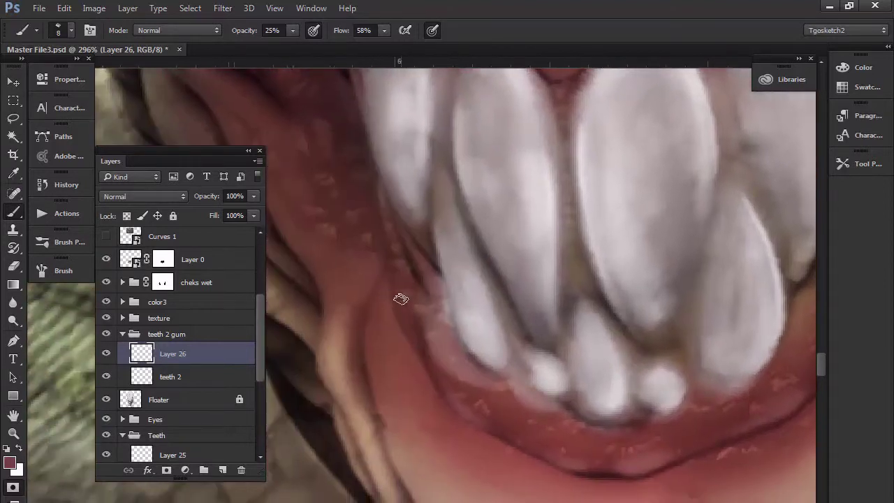
# Paint dusty pink highlights (RGB 176, 126, 117) along the lower gum's rim and around the lower tooth bases with a 6 px brush
pyautogui.press('[')
pyautogui.press('[')
pyautogui.click(10, 461)
pyautogui.moveTo(555, 375); pyautogui.dragTo(545, 359)
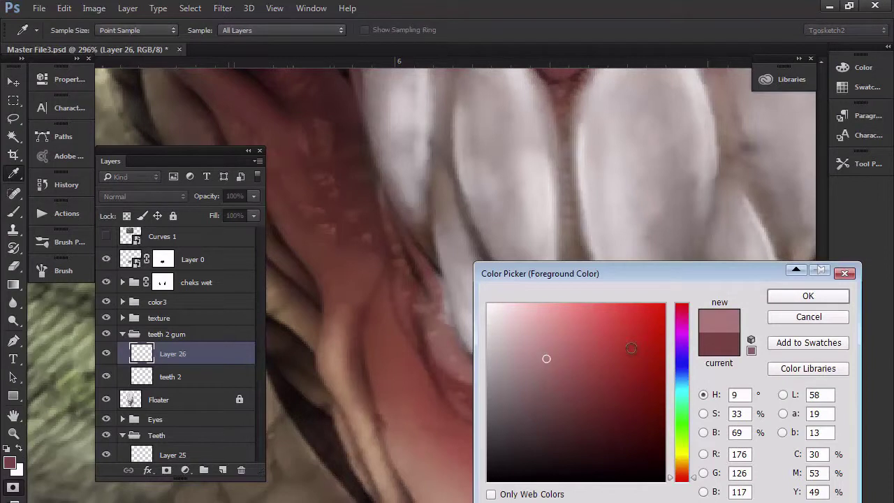
pyautogui.click(808, 295)
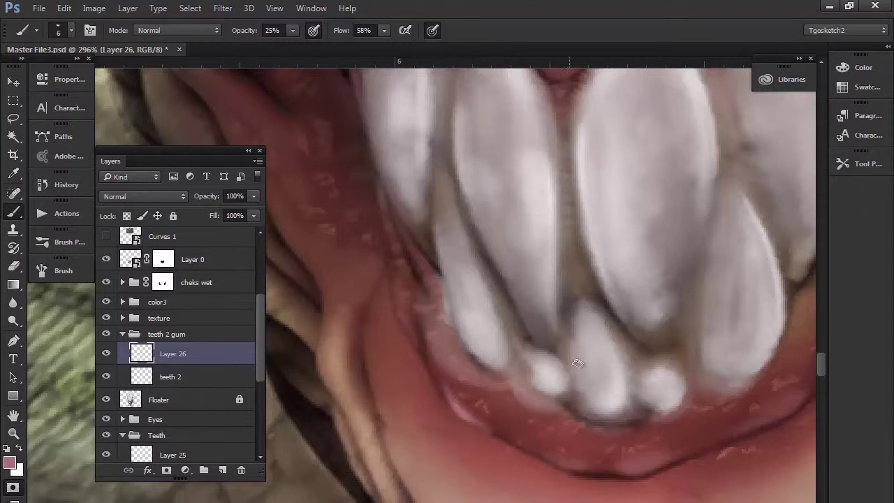
pyautogui.moveTo(577, 366); pyautogui.dragTo(473, 305)
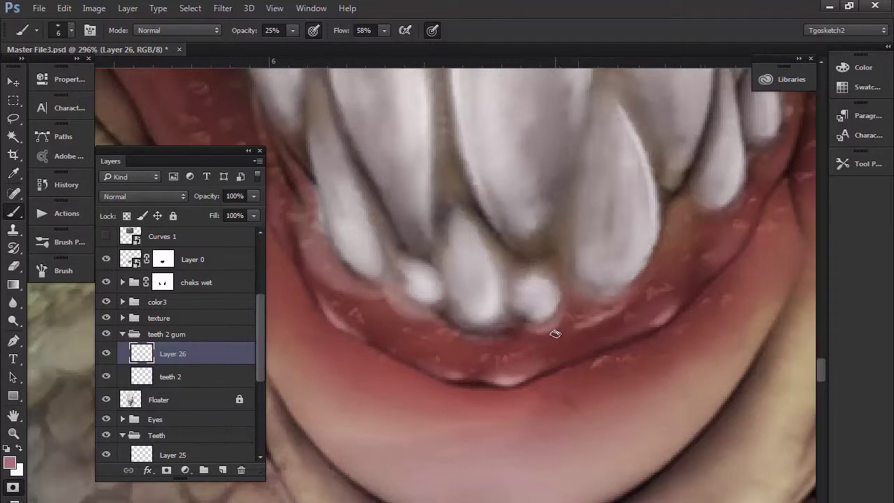
pyautogui.moveTo(591, 245); pyautogui.dragTo(523, 315)
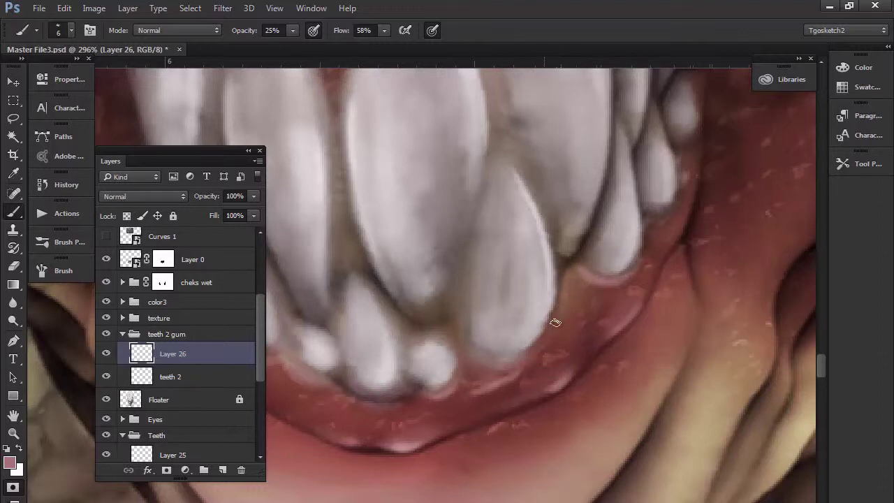
pyautogui.moveTo(579, 270)
pyautogui.mouseDown()
pyautogui.moveTo(594, 279)
pyautogui.moveTo(596, 308)
pyautogui.mouseUp()
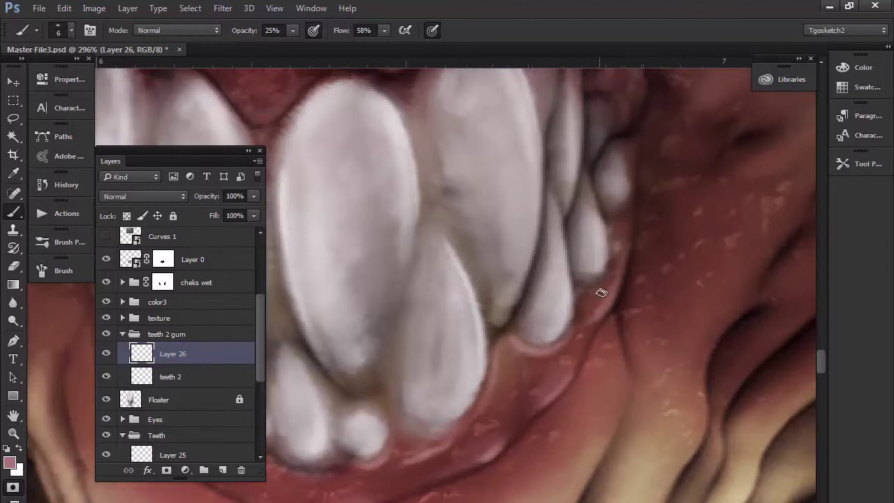
# Paint dusty pink highlights on the upper gum ridges between the front teeth with the 6 px brush
pyautogui.moveTo(488, 313); pyautogui.dragTo(567, 391)
pyautogui.moveTo(448, 288); pyautogui.dragTo(544, 407)
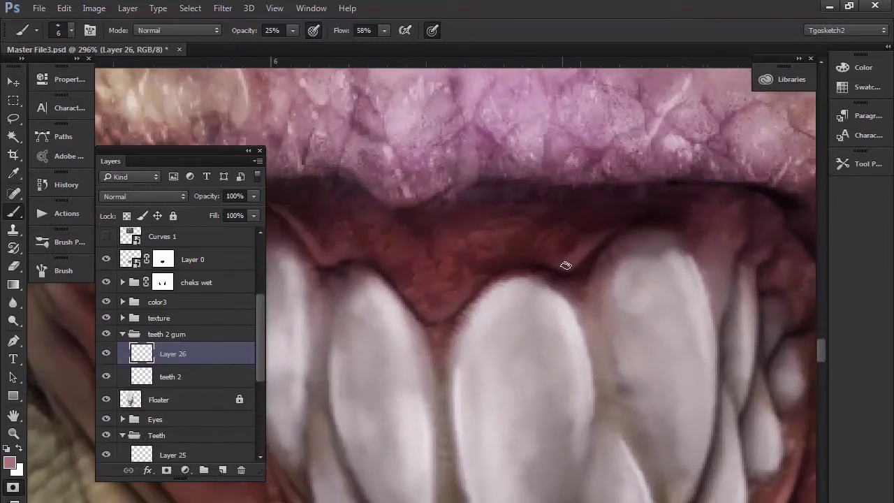
pyautogui.moveTo(562, 266); pyautogui.dragTo(580, 256)
pyautogui.moveTo(322, 314); pyautogui.dragTo(472, 361)
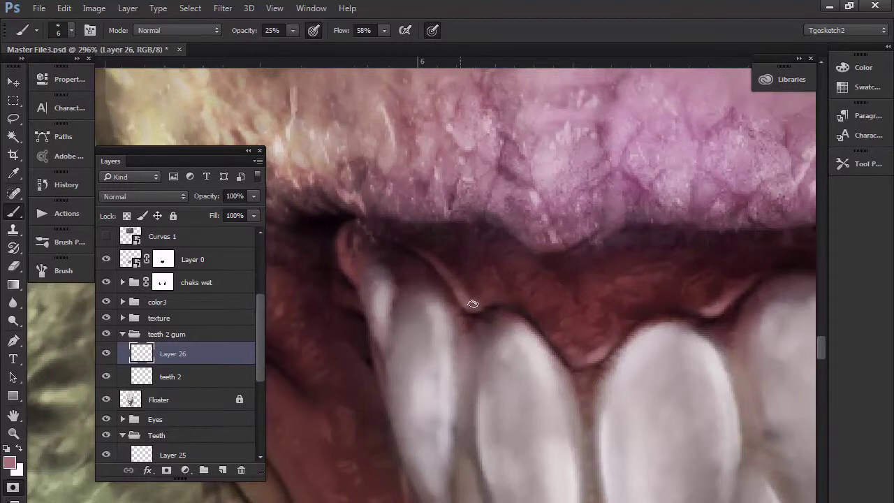
# Lighten the foreground colour to pale pink (RGB 228, 201, 197) and paint bright highlights on the upper gum edges between the teeth
pyautogui.scroll(-7, 463, 302)
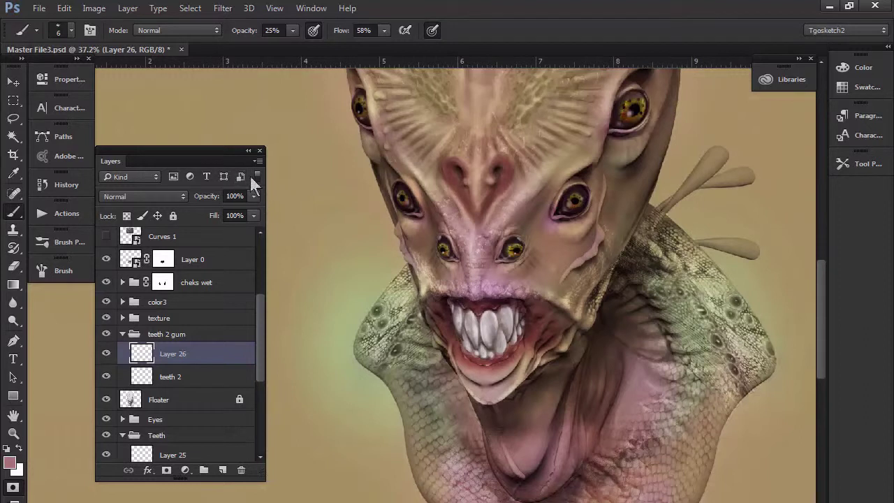
pyautogui.scroll(6, 461, 321)
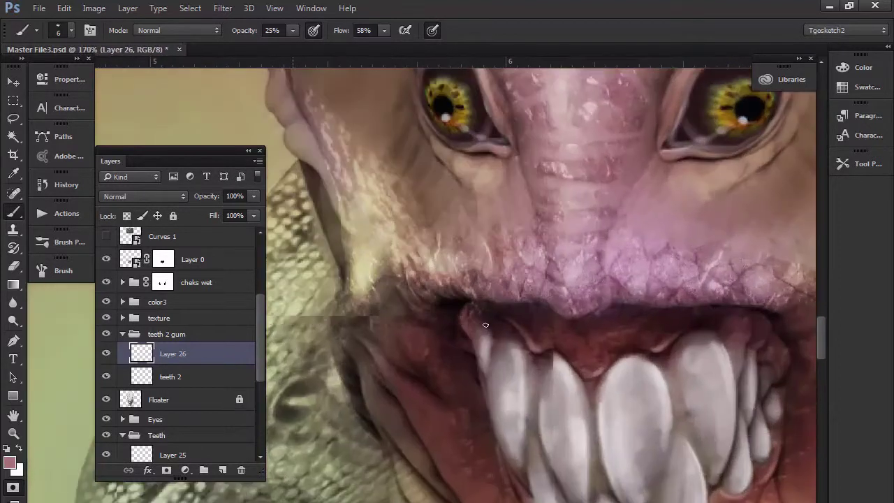
pyautogui.moveTo(467, 347); pyautogui.dragTo(299, 336)
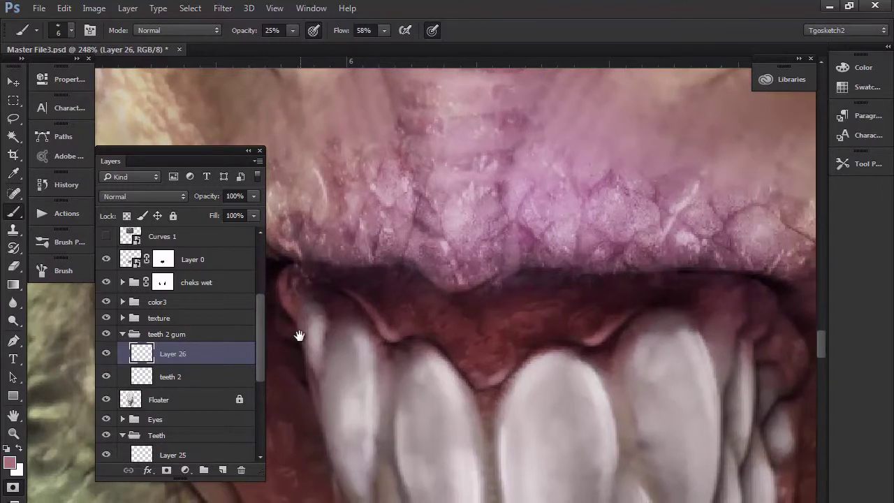
pyautogui.moveTo(468, 366); pyautogui.dragTo(461, 373)
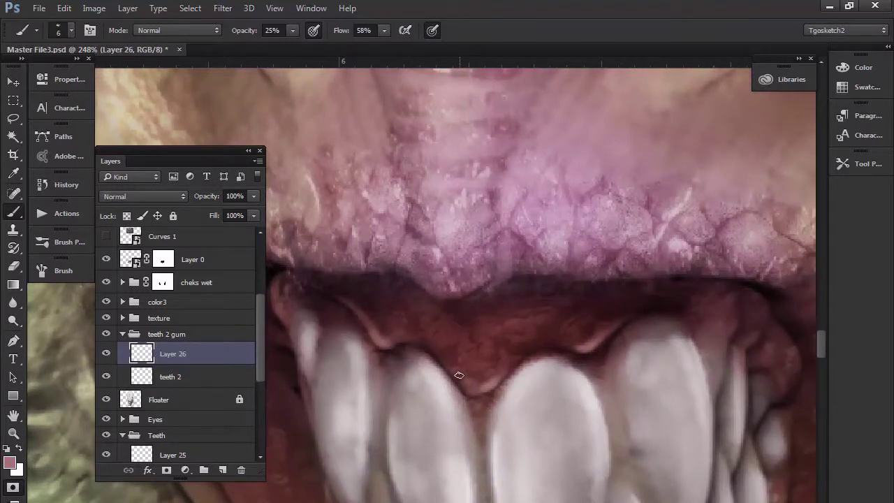
pyautogui.click(10, 462)
pyautogui.click(512, 323)
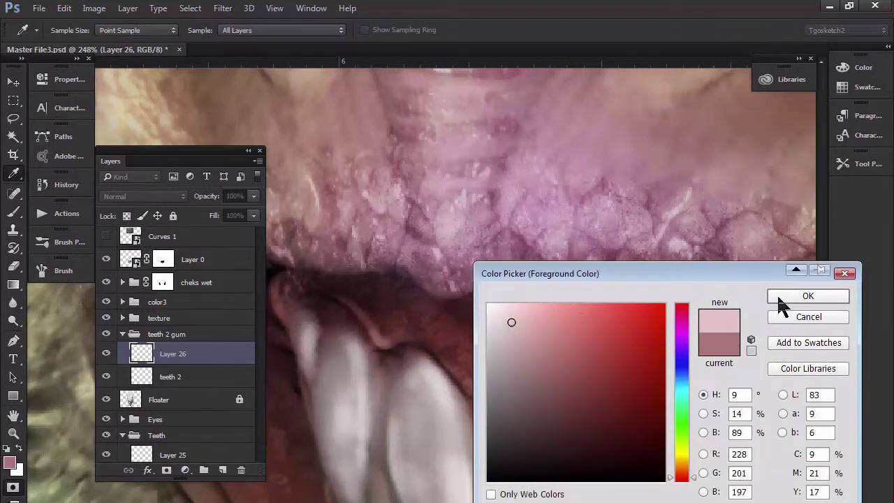
pyautogui.click(782, 295)
pyautogui.press('b')
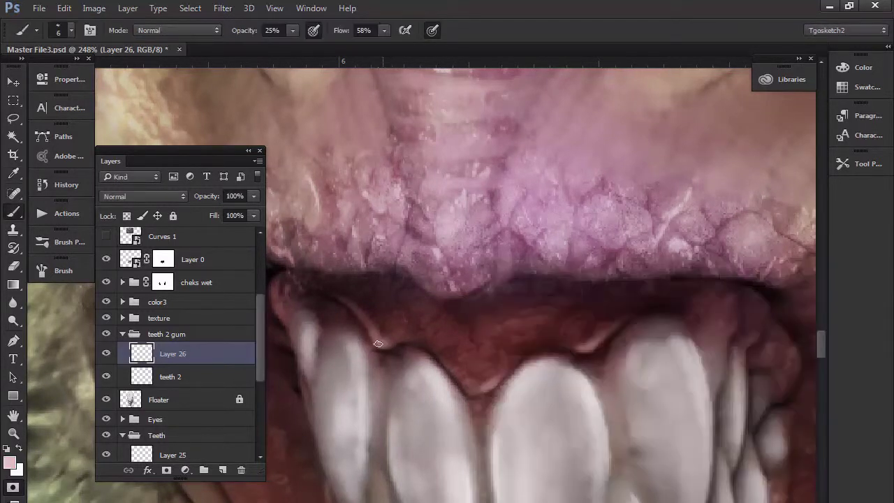
pyautogui.scroll(2, 363, 318)
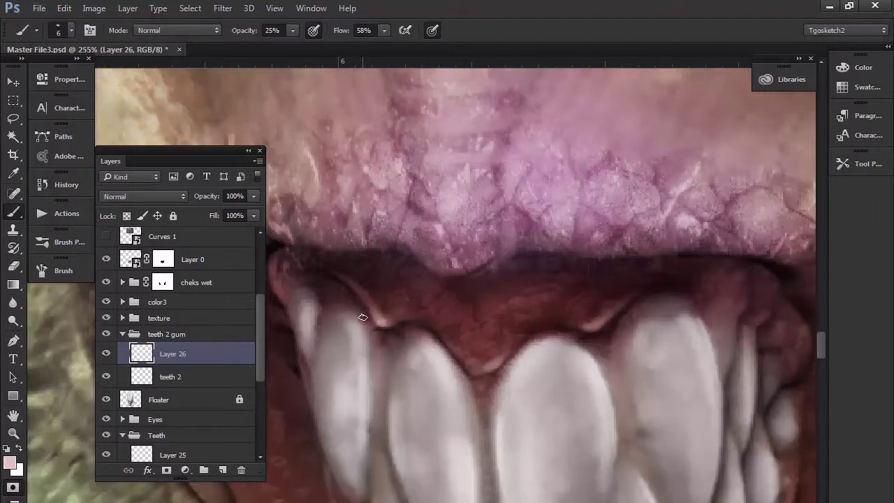
pyautogui.press('alt')
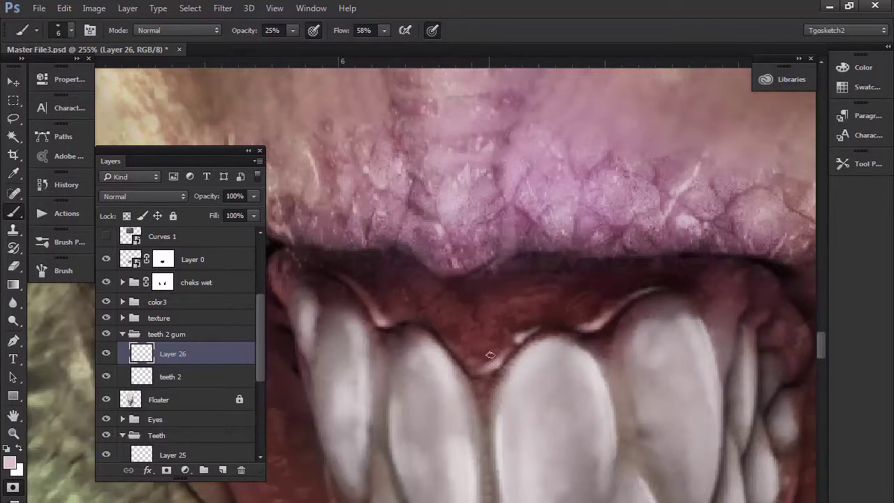
# Add pale pink wet highlights along the lower gum's rim and at the bases of the lower teeth
pyautogui.scroll(-10, 431, 314)
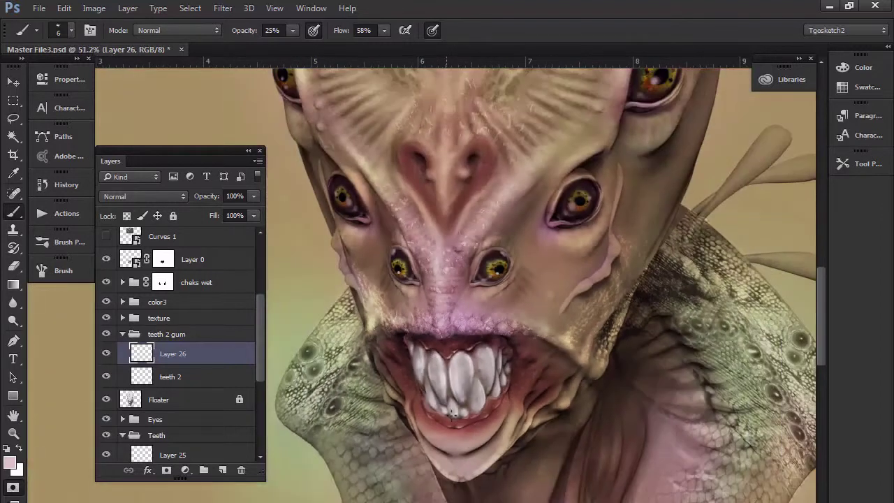
pyautogui.scroll(8, 475, 411)
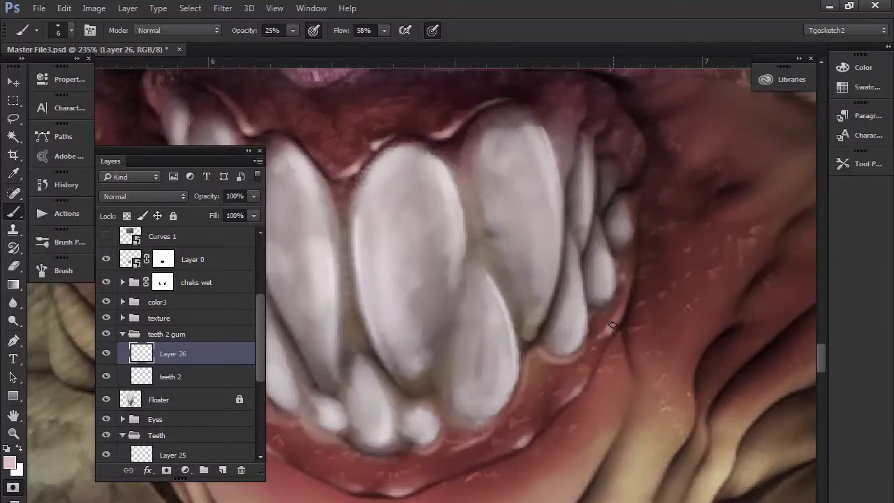
pyautogui.moveTo(553, 358); pyautogui.dragTo(568, 359)
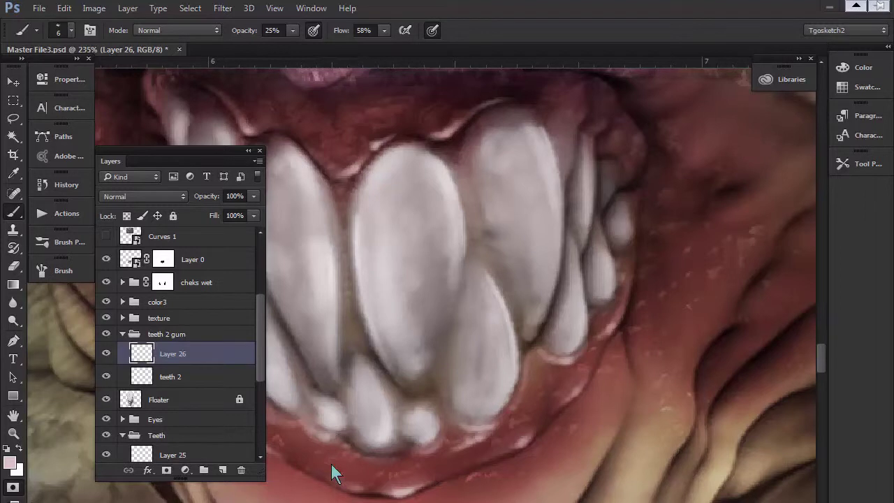
# Paint pale pink highlight spots and fold edges on the inner cheek to the right of the teeth with the 6 px brush
pyautogui.moveTo(628, 383)
pyautogui.mouseDown()
pyautogui.moveTo(626, 404)
pyautogui.moveTo(626, 361)
pyautogui.moveTo(625, 415)
pyautogui.moveTo(588, 475)
pyautogui.moveTo(630, 391)
pyautogui.moveTo(623, 357)
pyautogui.mouseUp()
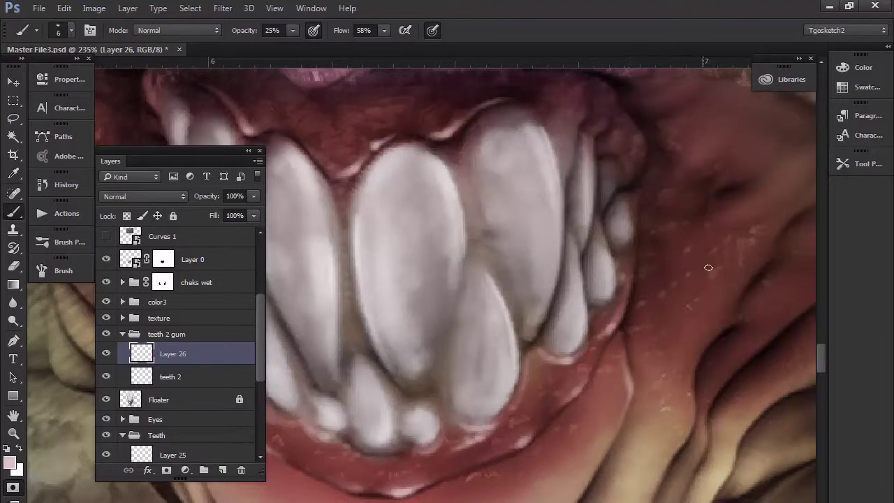
pyautogui.moveTo(752, 229)
pyautogui.mouseDown()
pyautogui.moveTo(767, 218)
pyautogui.moveTo(738, 233)
pyautogui.mouseUp()
pyautogui.click(690, 271)
pyautogui.click(680, 252)
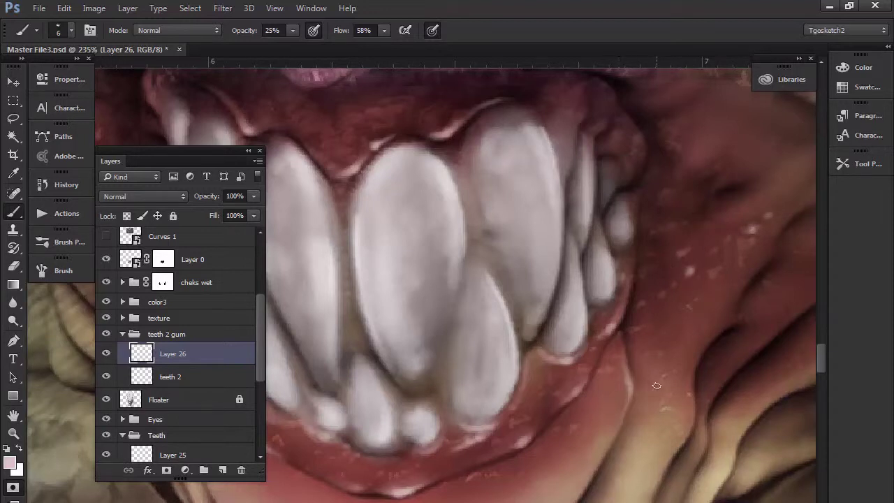
pyautogui.moveTo(684, 438); pyautogui.dragTo(693, 419)
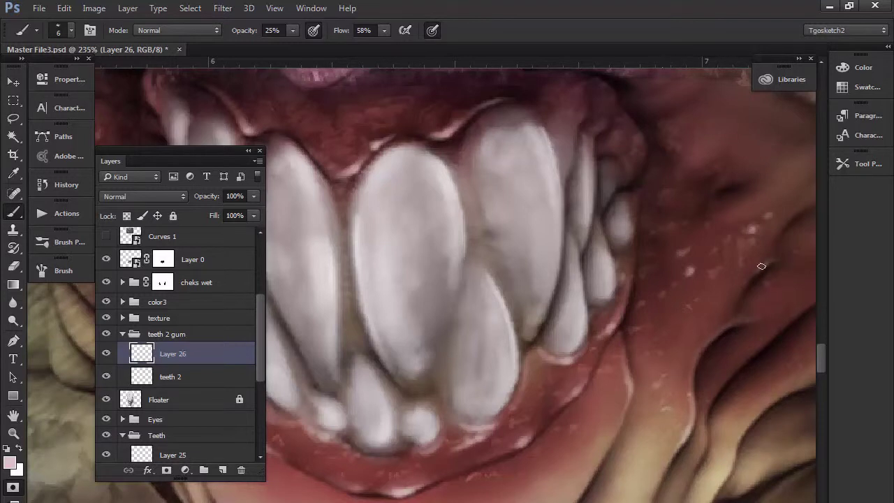
pyautogui.moveTo(758, 270); pyautogui.dragTo(778, 260)
pyautogui.moveTo(724, 327); pyautogui.dragTo(708, 342)
pyautogui.hscroll(-6, 379, 394)
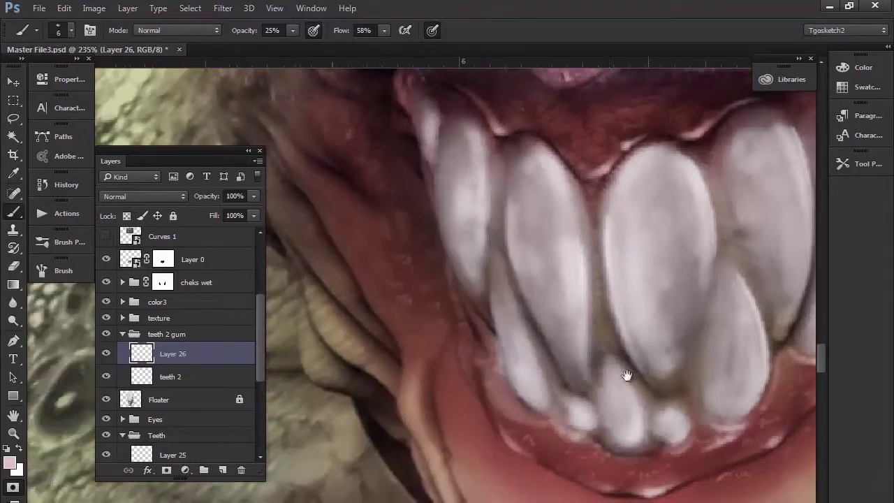
# Paint pale pink highlights on the left inner cheek folds and along the gum edge beside the lower left teeth
pyautogui.scroll(1, 625, 373)
pyautogui.moveTo(439, 340); pyautogui.dragTo(483, 368)
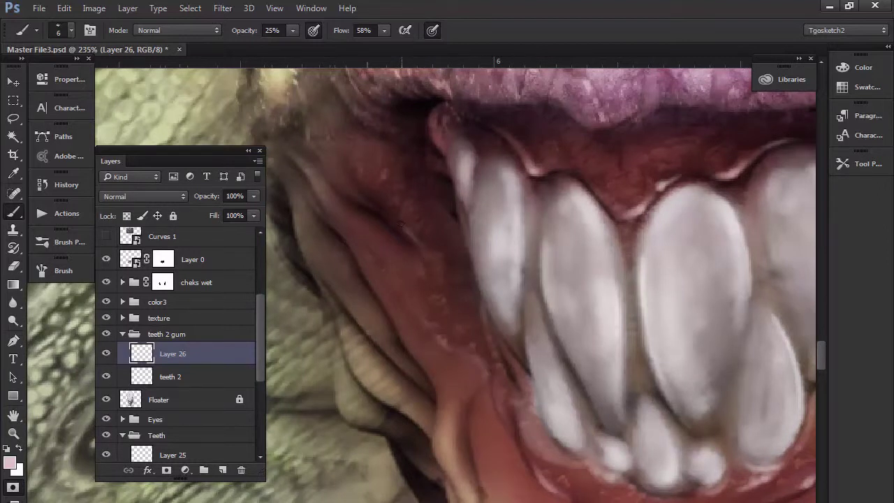
pyautogui.moveTo(368, 195)
pyautogui.mouseDown()
pyautogui.moveTo(353, 164)
pyautogui.moveTo(388, 210)
pyautogui.mouseUp()
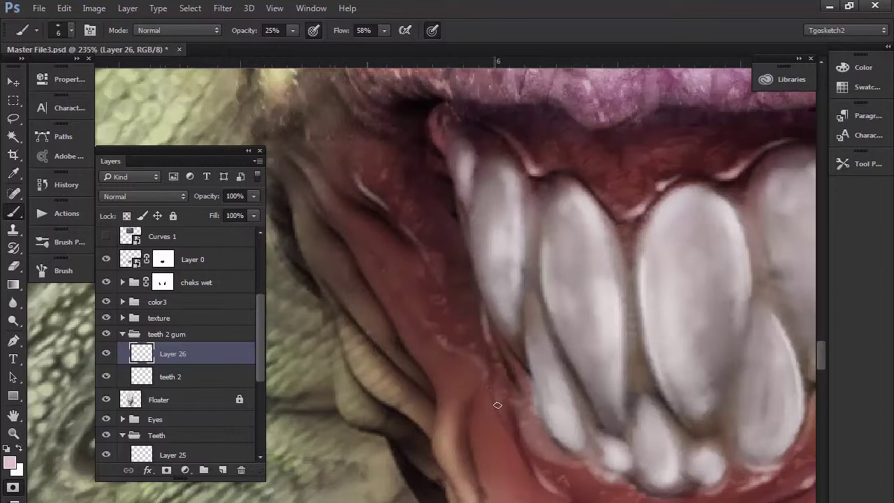
pyautogui.moveTo(497, 401); pyautogui.dragTo(508, 425)
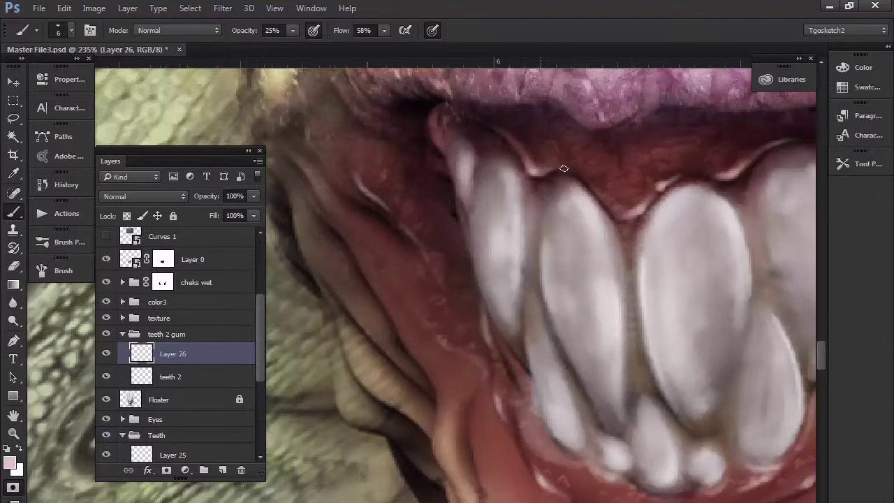
# Lighten the foreground colour to a near-white pink and paint brighter wet highlights along the lower gum rim and upper gum edges
pyautogui.moveTo(604, 412); pyautogui.dragTo(356, 359)
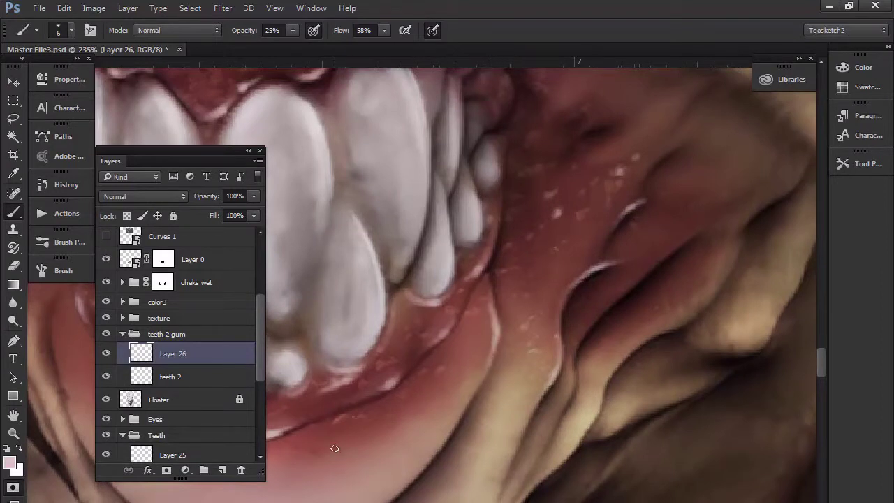
pyautogui.moveTo(294, 456); pyautogui.dragTo(508, 427)
pyautogui.click(10, 463)
pyautogui.click(499, 315)
pyautogui.click(501, 312)
pyautogui.click(803, 296)
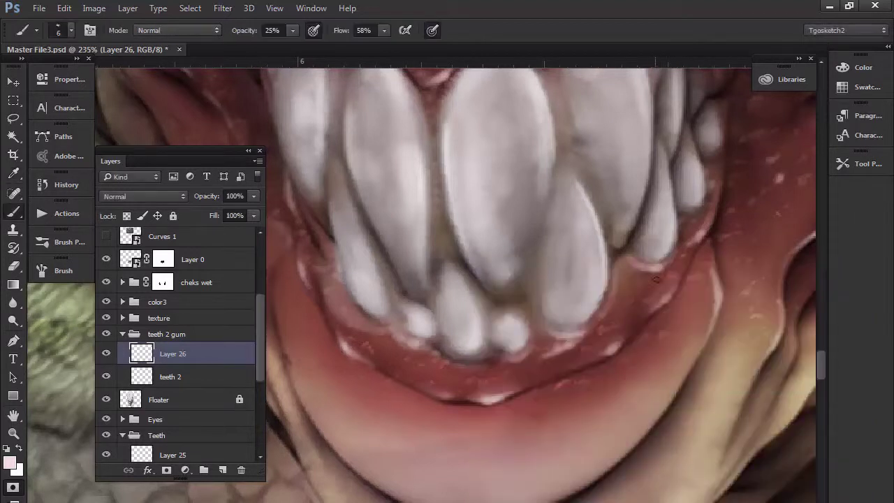
pyautogui.moveTo(718, 294); pyautogui.dragTo(712, 326)
pyautogui.moveTo(612, 350); pyautogui.dragTo(564, 373)
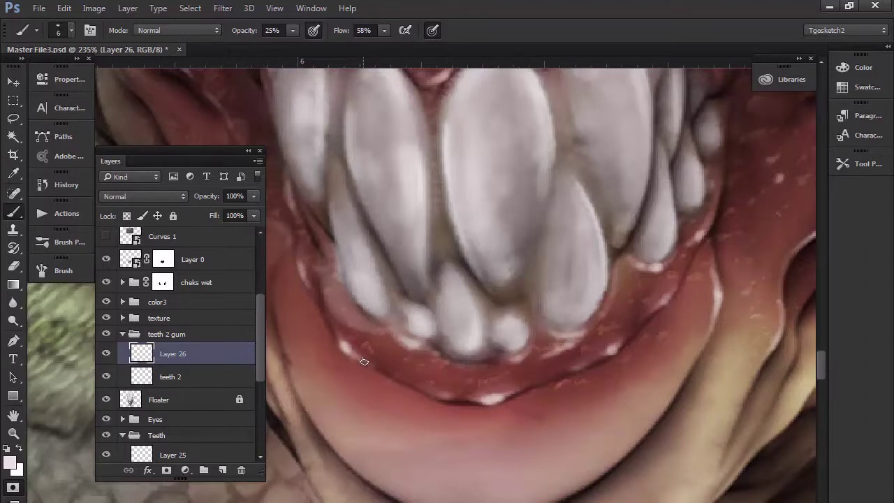
pyautogui.moveTo(335, 290); pyautogui.dragTo(385, 419)
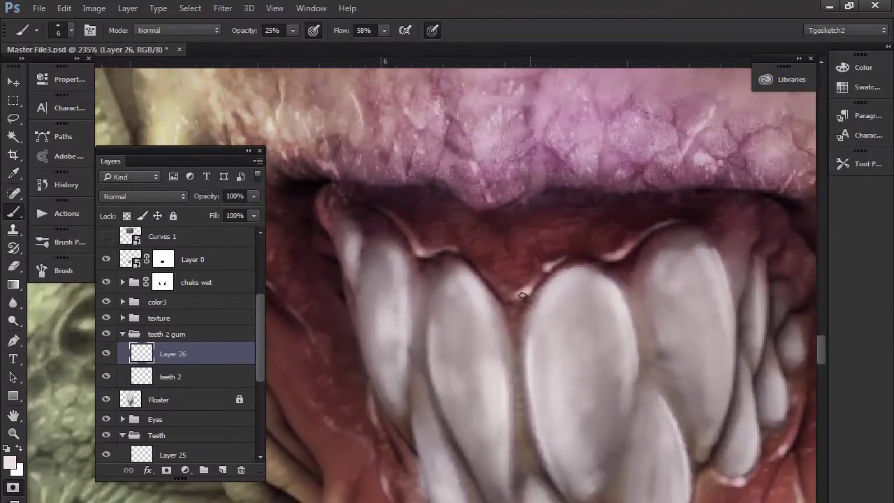
# Reduce the opacity of the gum highlight layer, Layer 26, to 70%
pyautogui.scroll(-6, 482, 238)
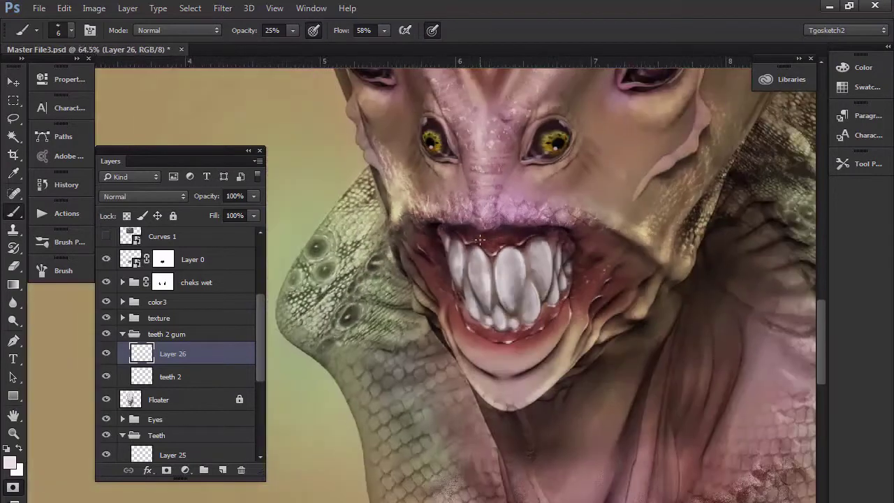
pyautogui.scroll(-4, 480, 240)
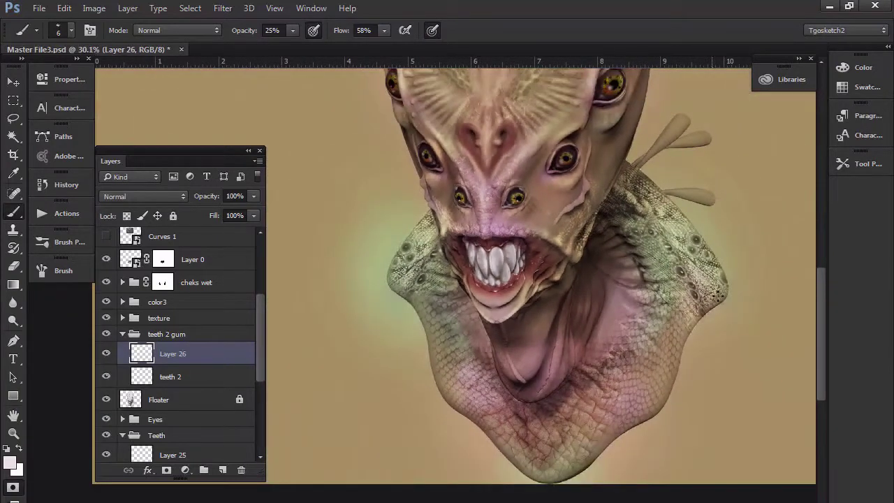
pyautogui.click(254, 215)
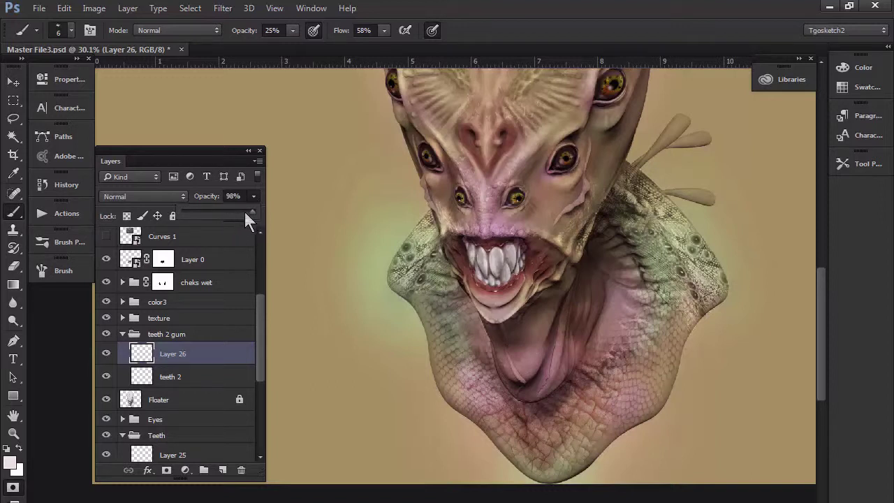
pyautogui.click(222, 470)
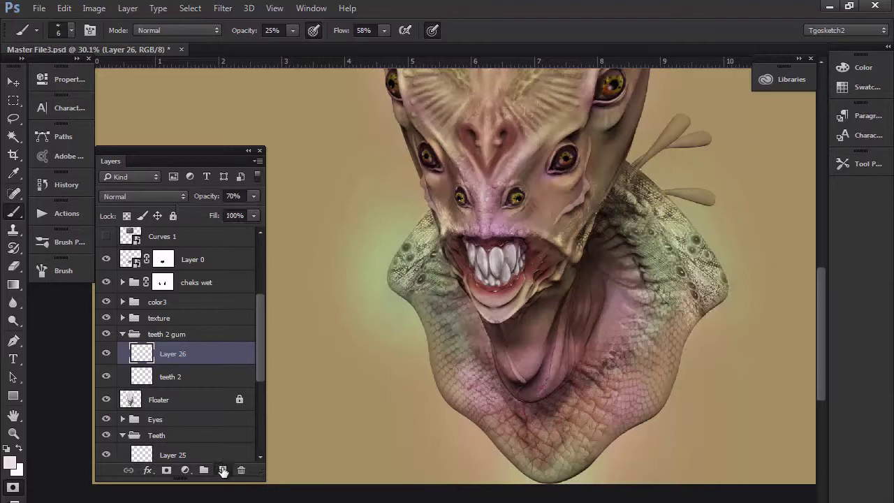
# Add a new layer above Layer 26 and paint near-white pink highlight accents on the upper and lower gum edges
pyautogui.click(222, 469)
pyautogui.scroll(5, 529, 272)
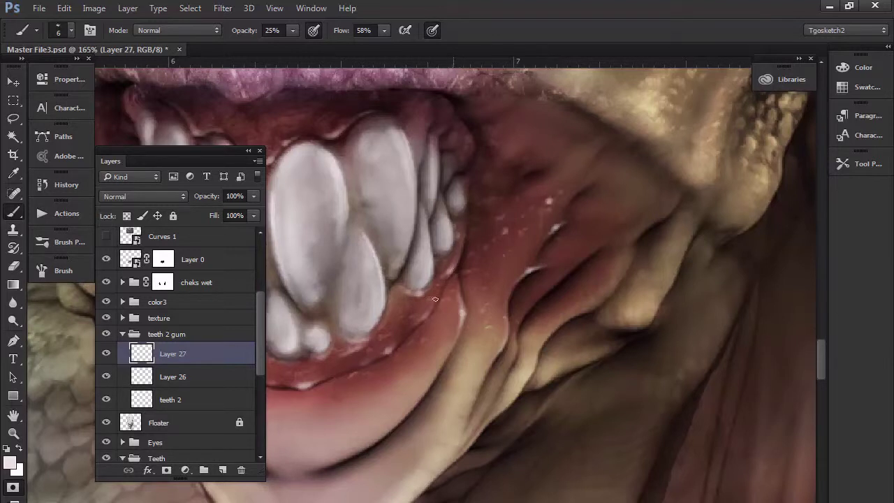
pyautogui.moveTo(389, 396); pyautogui.dragTo(689, 424)
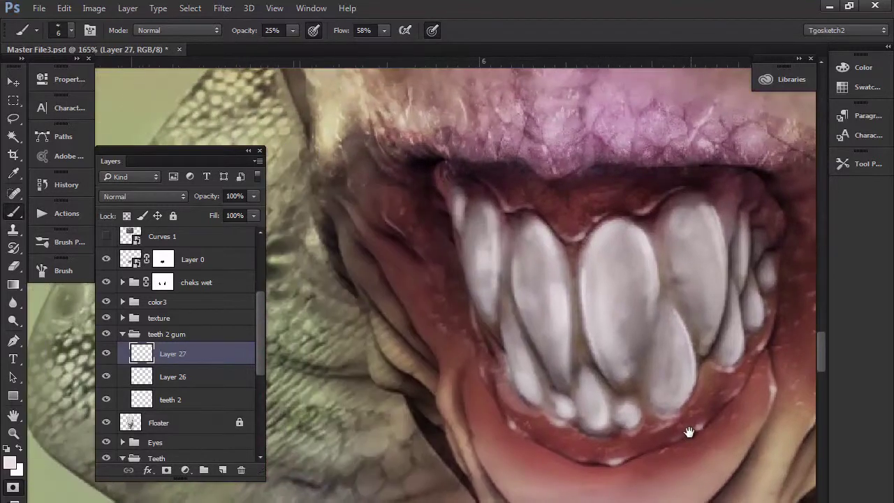
pyautogui.moveTo(507, 209); pyautogui.dragTo(503, 202)
pyautogui.moveTo(518, 399); pyautogui.dragTo(542, 412)
# Set the new highlight layer's opacity to 82% and switch to full-screen mode with the menu bar
pyautogui.scroll(-10, 501, 354)
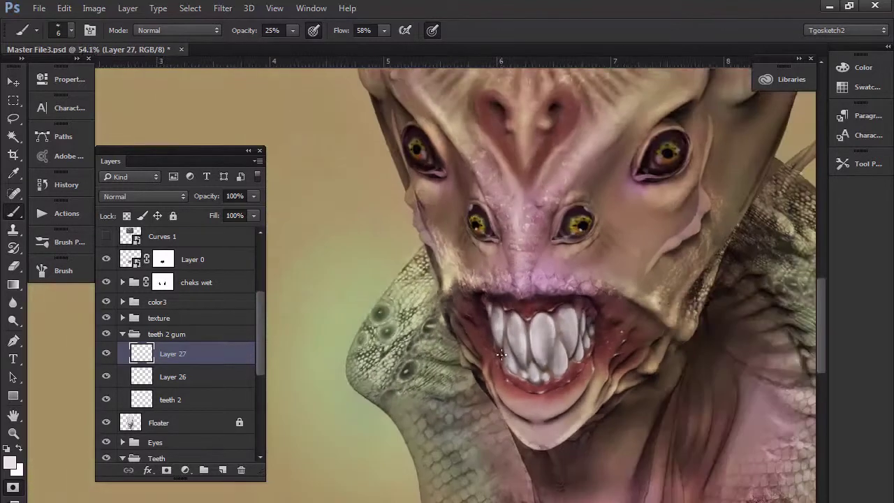
pyautogui.scroll(-1, 501, 355)
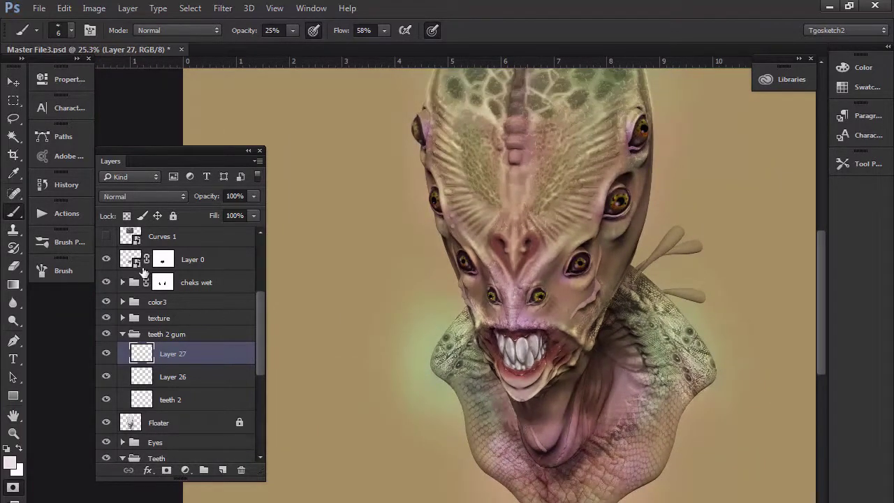
pyautogui.click(253, 196)
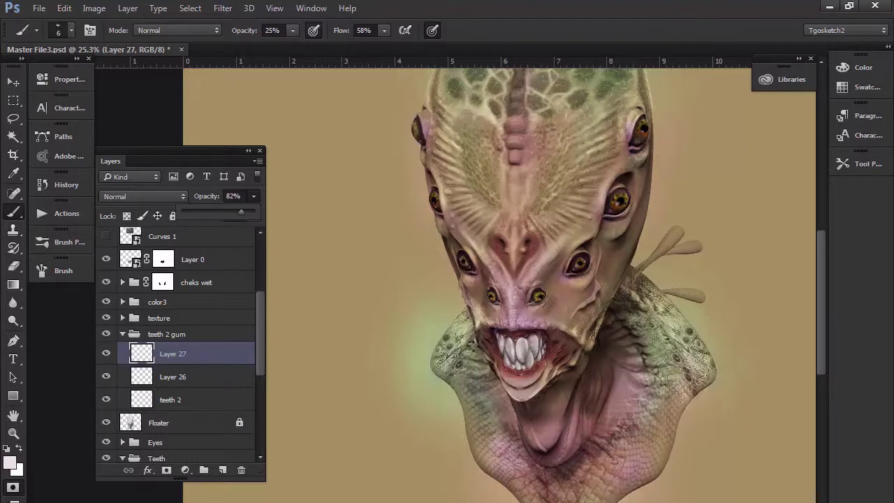
pyautogui.scroll(-2, 447, 280)
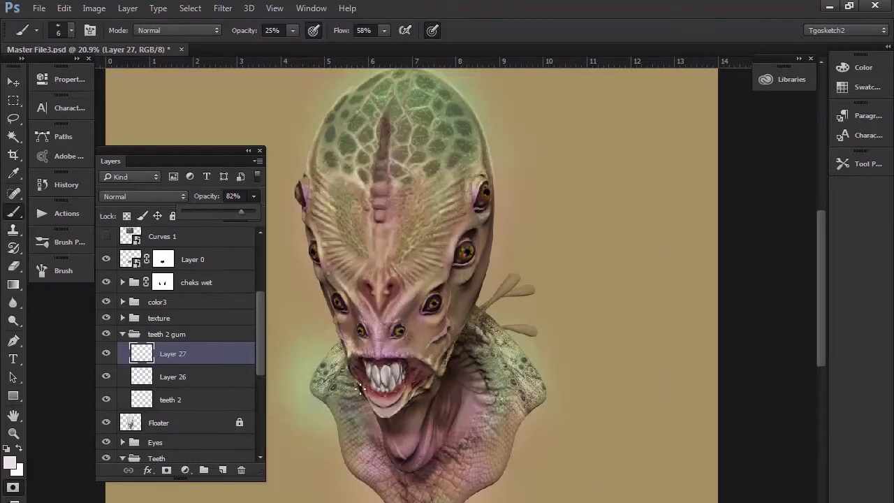
pyautogui.press('f')
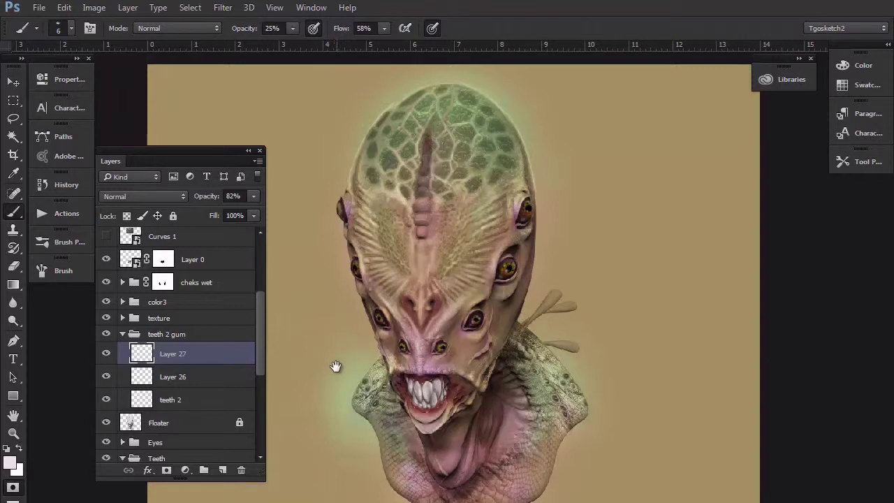